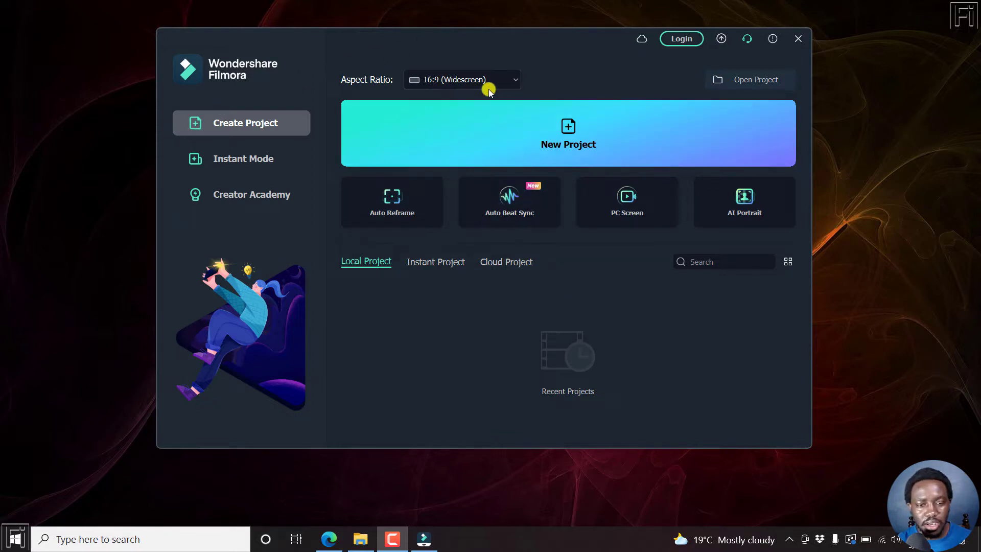
Create a new project with the 16:9 (Widescreen) aspect ratio.
{"action": "left_click", "coordinate": [230, 123]}
{"action": "left_click", "coordinate": [566, 150]}
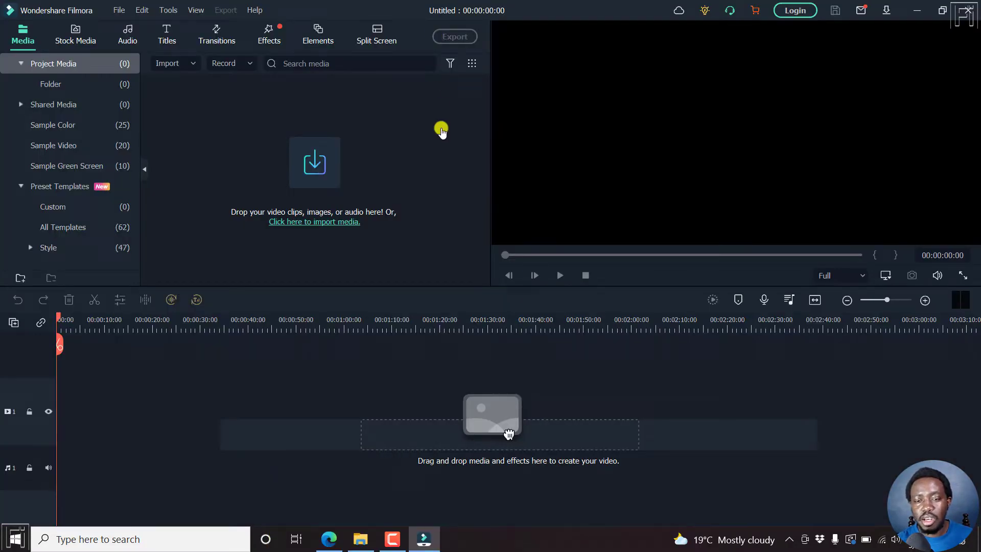
Import the video and its subtitle file from the New Features in Filmora desktop folder into the project media.
{"action": "double_click", "coordinate": [444, 133]}
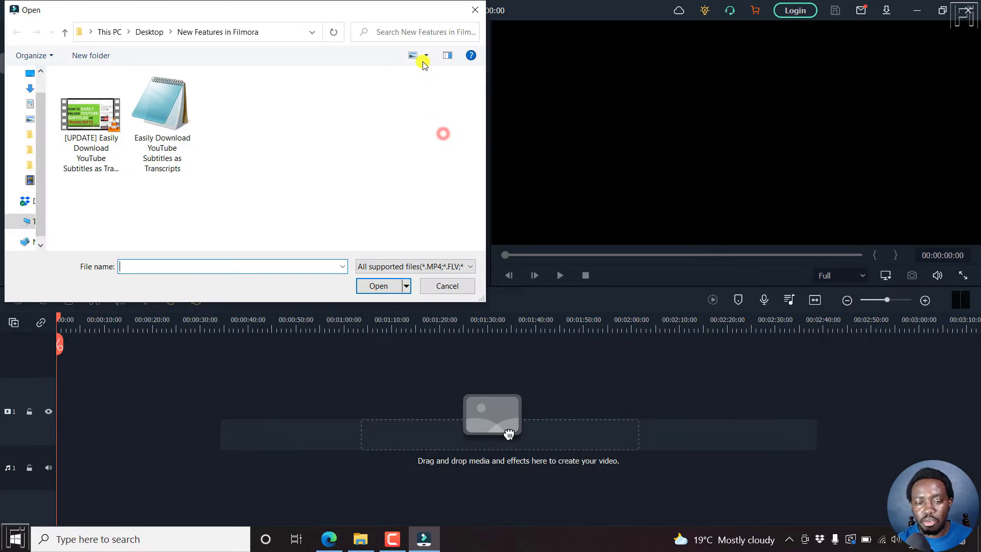
{"action": "left_click", "coordinate": [480, 10]}
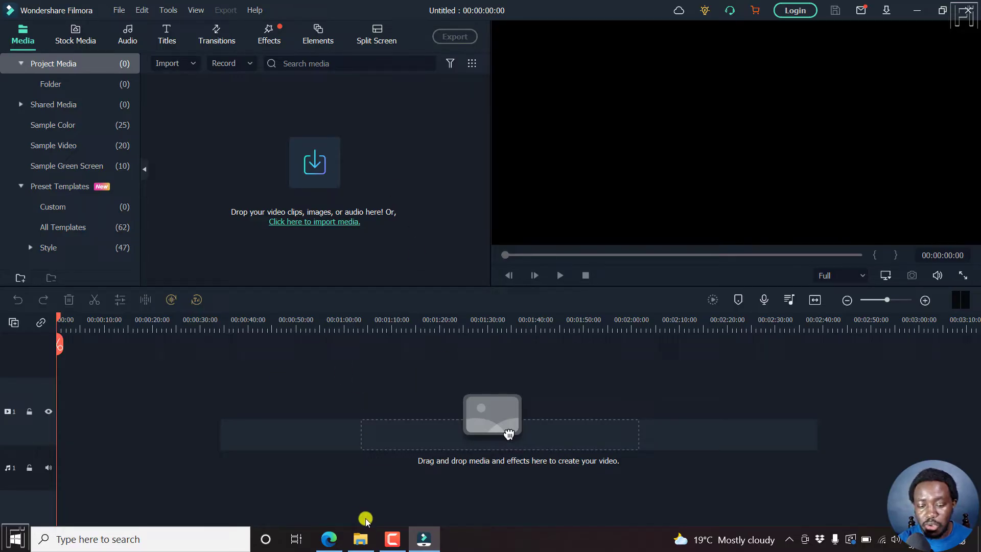
{"action": "left_click", "coordinate": [360, 539]}
{"action": "left_click_drag", "start_coordinate": [415, 36], "coordinate": [590, 134]}
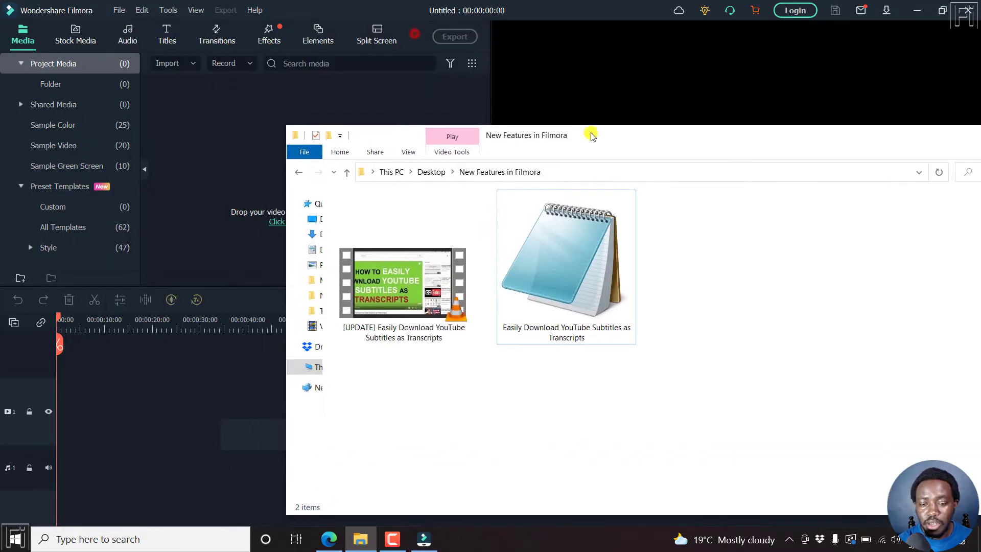
{"action": "left_click_drag", "start_coordinate": [605, 383], "coordinate": [227, 172]}
{"action": "left_click", "coordinate": [343, 134]}
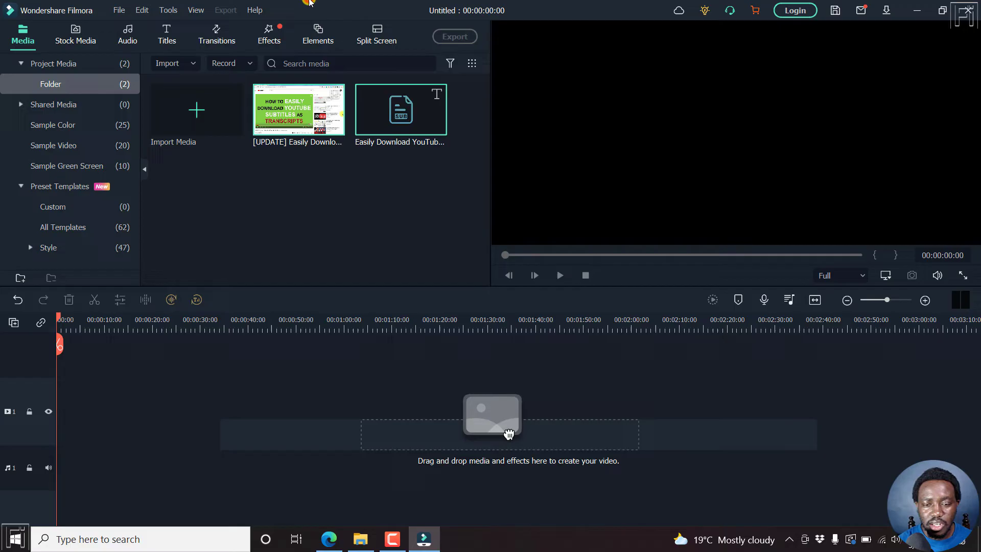
{"action": "left_click", "coordinate": [340, 214]}
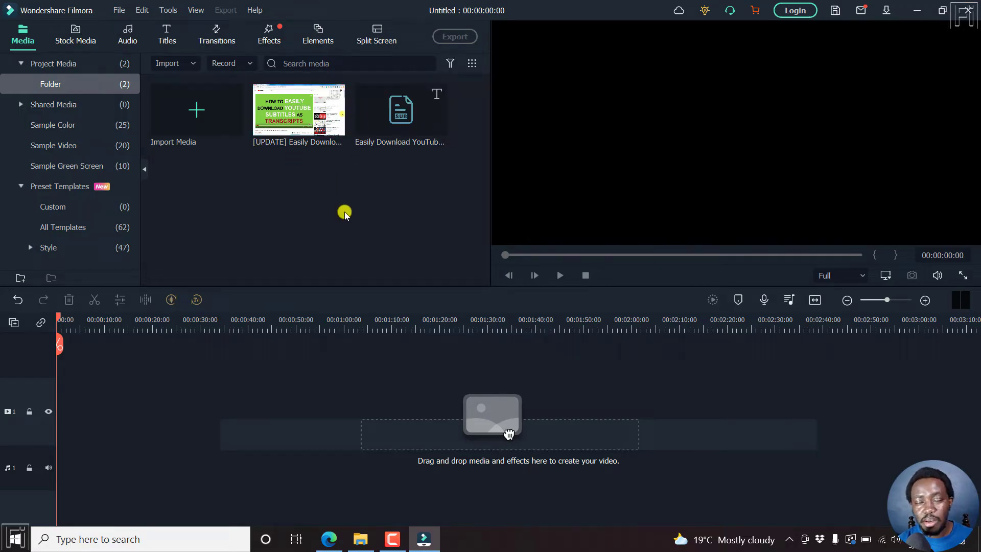
Place the imported video at the start of video track 1 and increase the track's height.
{"action": "left_click_drag", "start_coordinate": [296, 113], "coordinate": [49, 425]}
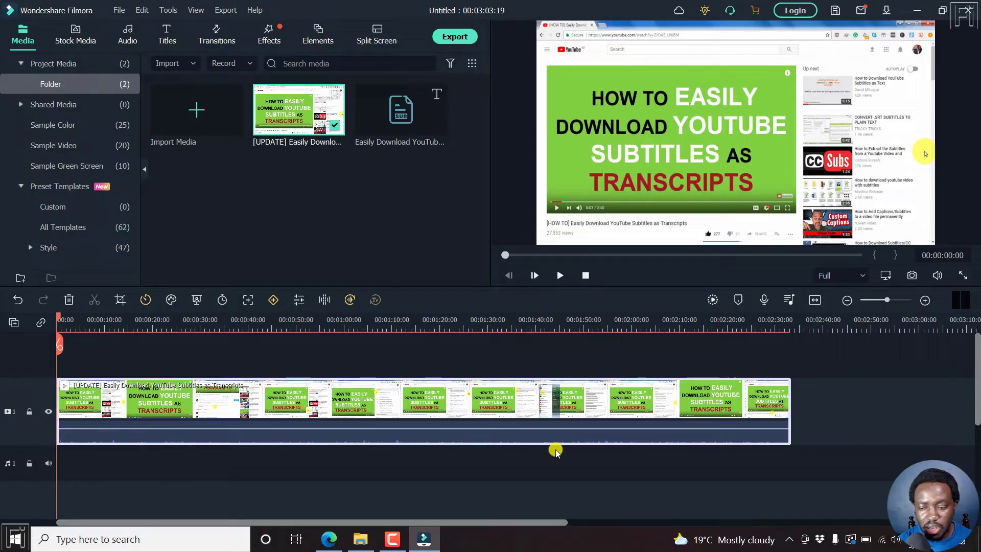
{"action": "left_click_drag", "start_coordinate": [34, 376], "coordinate": [26, 330]}
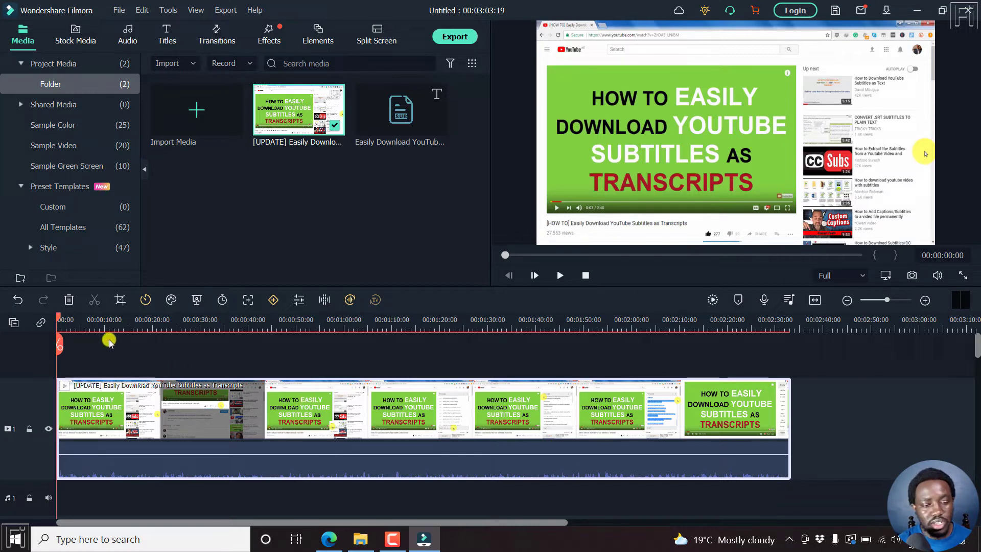
{"action": "left_click", "coordinate": [58, 319]}
{"action": "left_click_drag", "start_coordinate": [58, 318], "coordinate": [17, 340]}
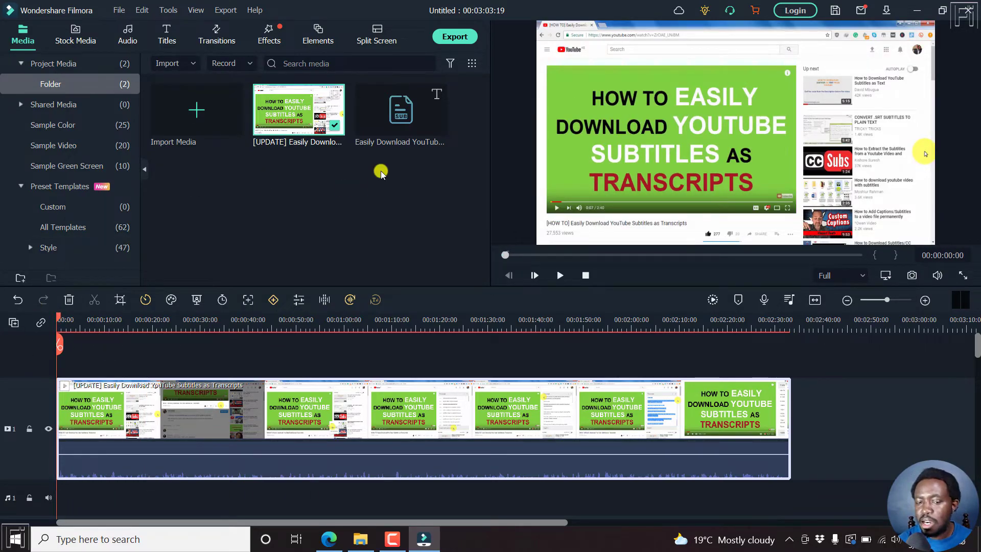
Place the subtitle file at the start of a track above the video and play the first few seconds.
{"action": "mouse_move", "coordinate": [402, 134]}
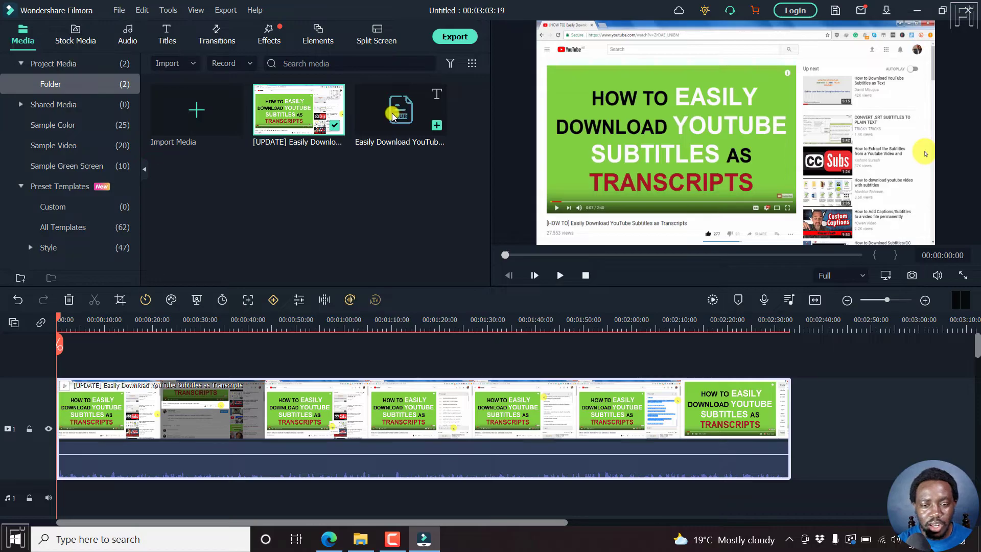
{"action": "left_click_drag", "start_coordinate": [393, 117], "coordinate": [45, 364]}
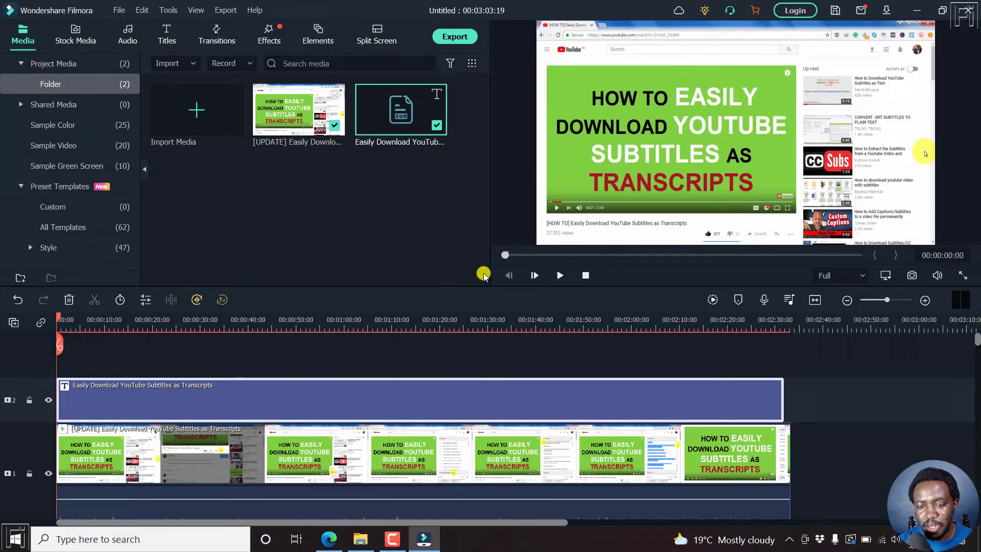
{"action": "left_click", "coordinate": [559, 276]}
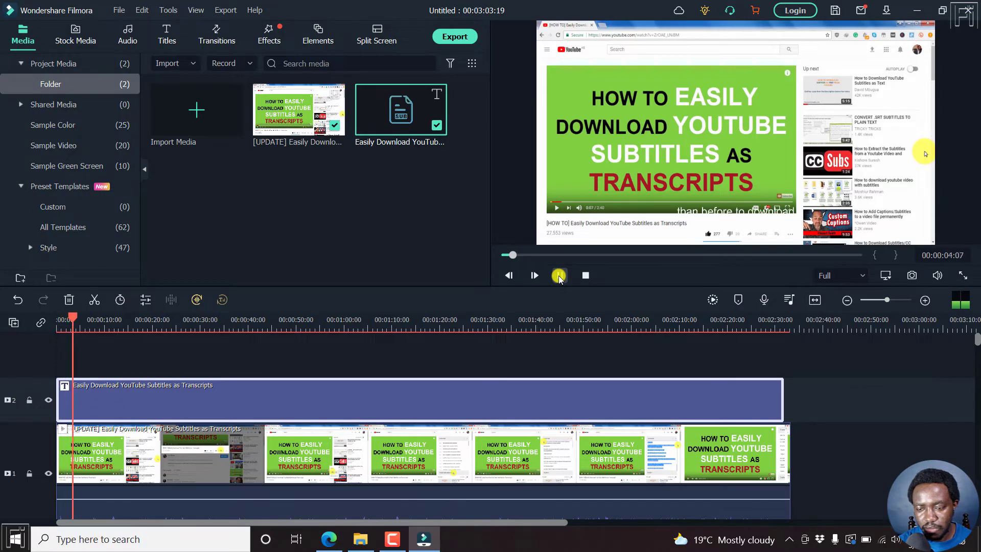
{"action": "left_click", "coordinate": [559, 276]}
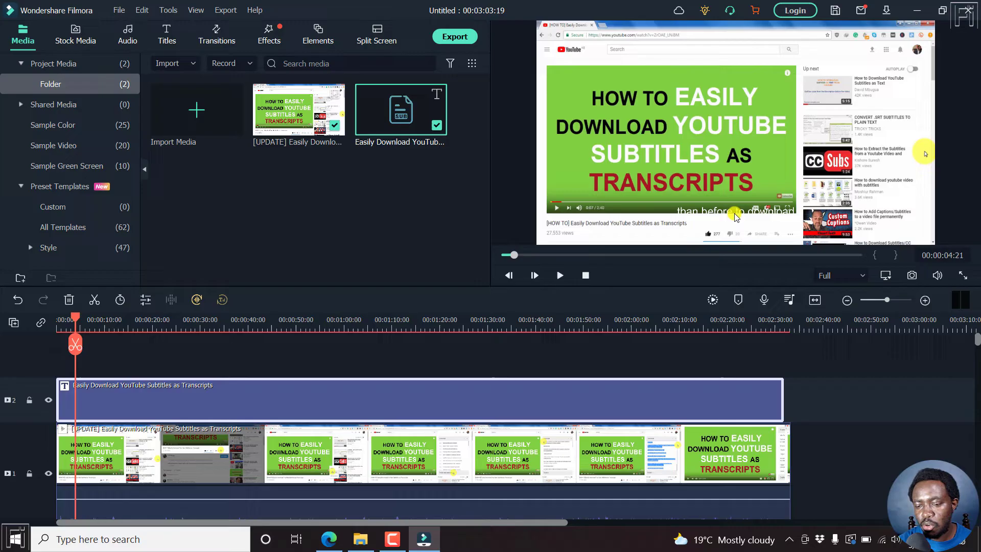
Open the subtitle file from its folder in Notepad and compare its text and time codes with the video preview.
{"action": "left_click", "coordinate": [362, 541]}
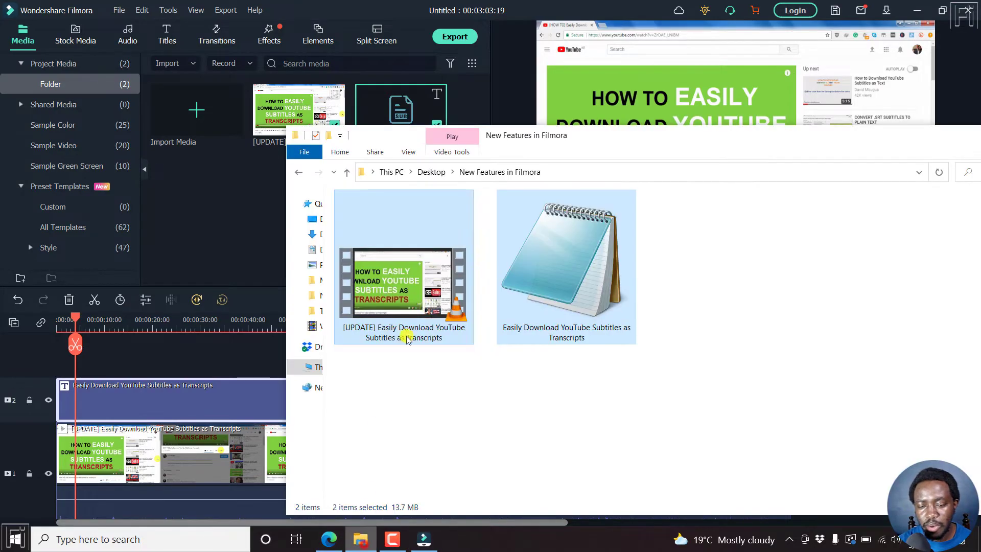
{"action": "left_click", "coordinate": [710, 267]}
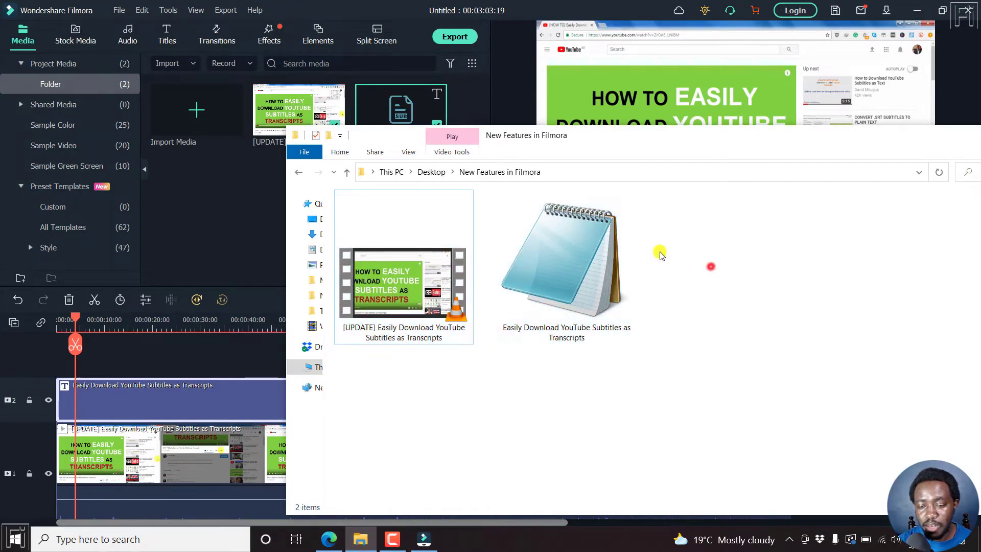
{"action": "double_click", "coordinate": [582, 281]}
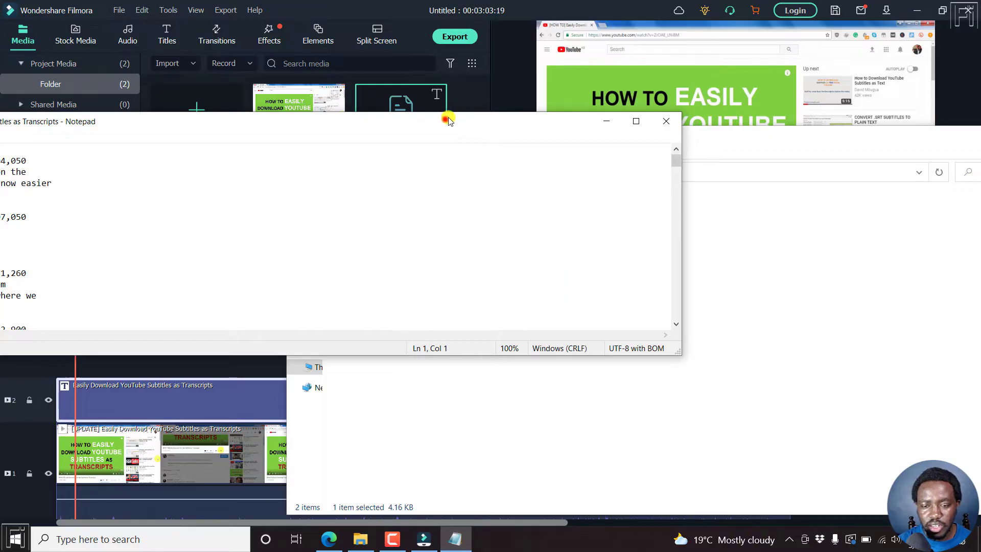
{"action": "left_click_drag", "start_coordinate": [446, 117], "coordinate": [707, 160]}
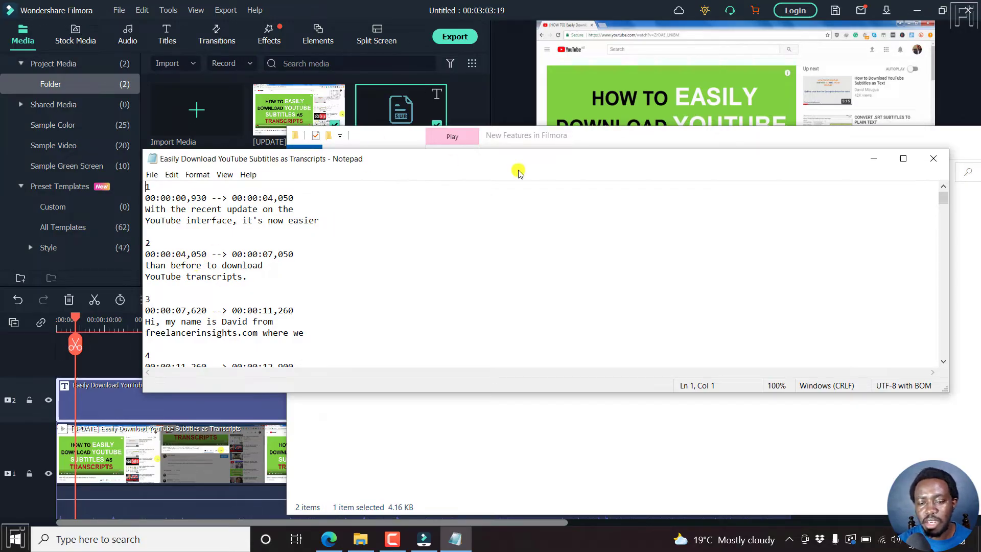
{"action": "left_click", "coordinate": [550, 5]}
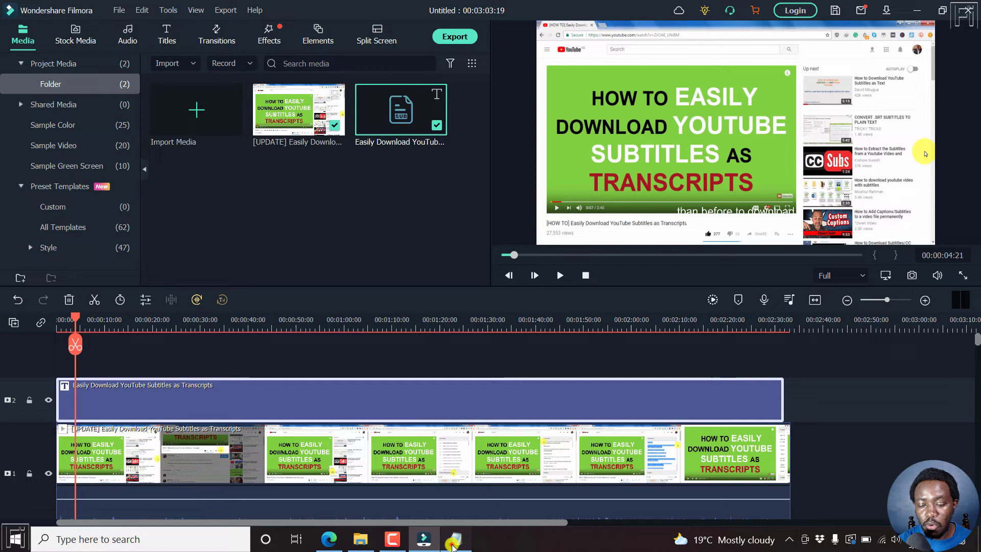
{"action": "left_click", "coordinate": [455, 539]}
{"action": "left_click_drag", "start_coordinate": [950, 232], "coordinate": [504, 231]}
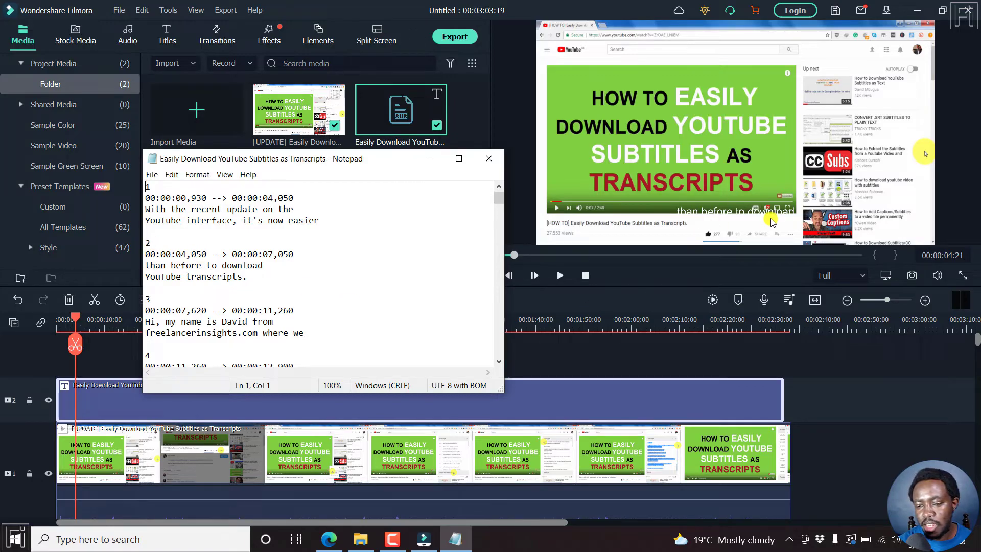
{"action": "left_click", "coordinate": [429, 158]}
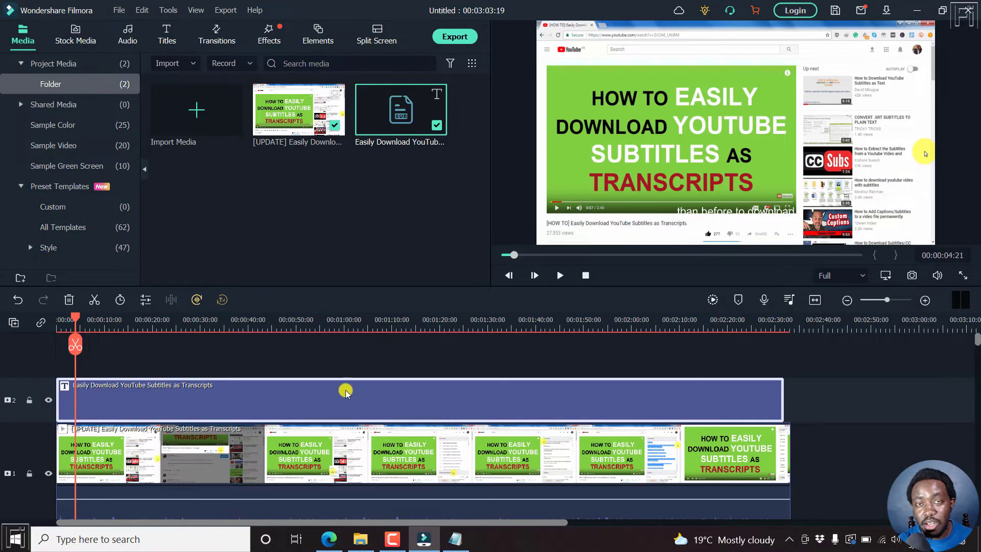
Open the subtitle clip on track 2 for editing and select the caption "than before to download YouTube transcripts.".
{"action": "left_click", "coordinate": [368, 402]}
{"action": "double_click", "coordinate": [368, 401]}
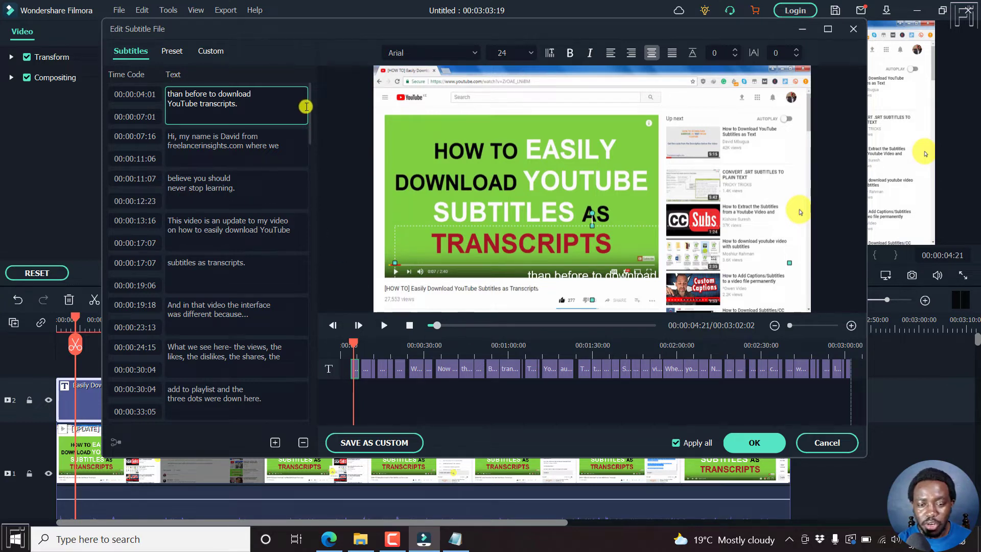
{"action": "left_click", "coordinate": [265, 96]}
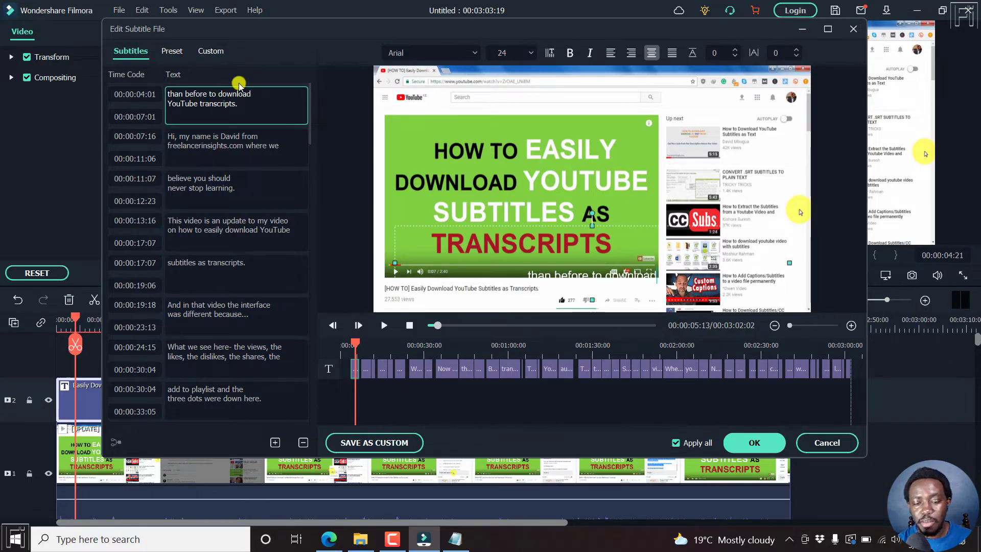
Apply the Text style 16 preset to all subtitles.
{"action": "left_click", "coordinate": [174, 51]}
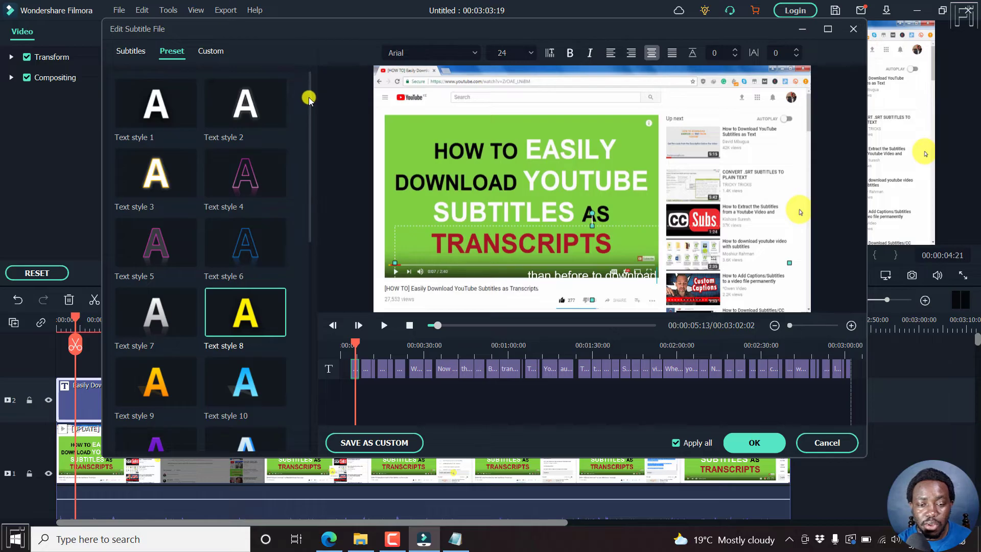
{"action": "left_click_drag", "start_coordinate": [309, 145], "coordinate": [305, 202]}
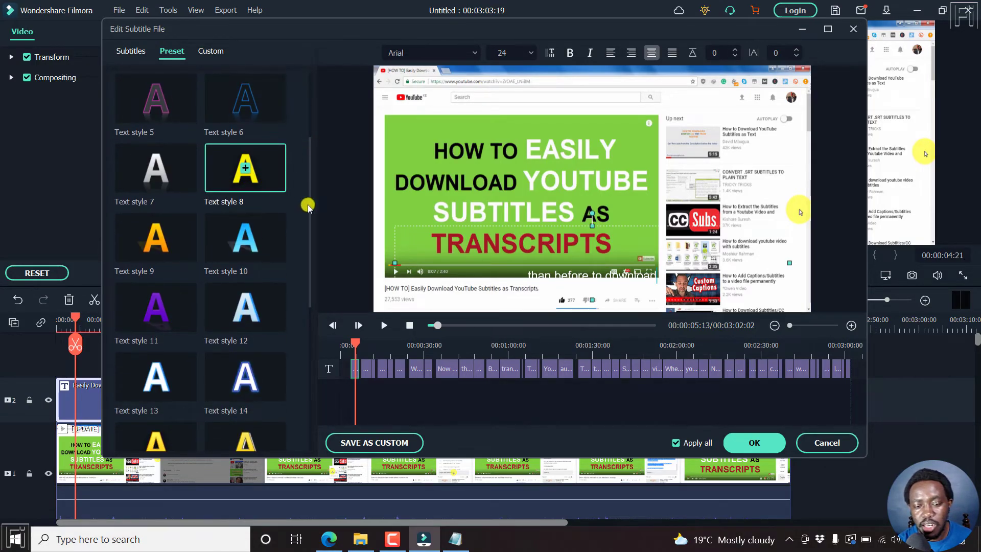
{"action": "left_click", "coordinate": [309, 199]}
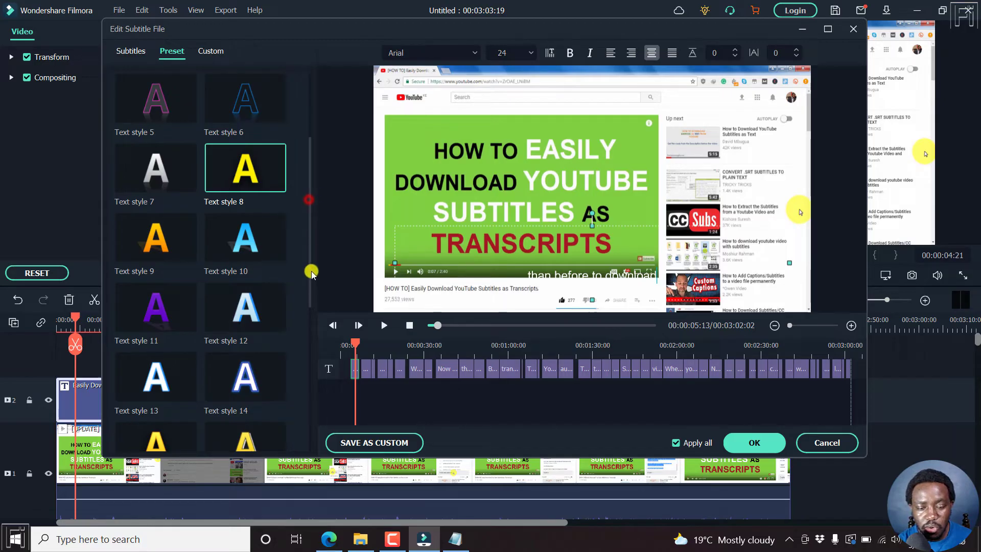
{"action": "left_click_drag", "start_coordinate": [309, 245], "coordinate": [318, 317]}
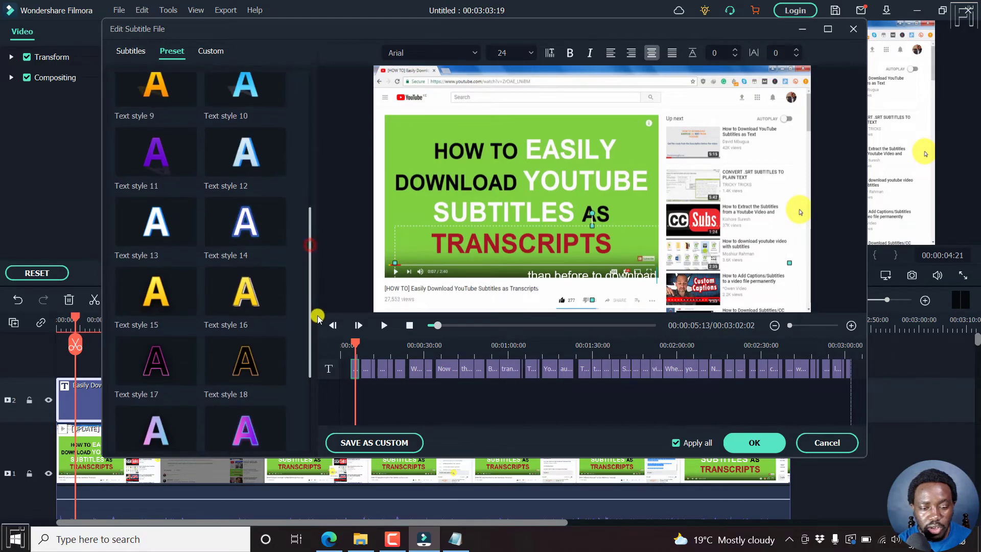
{"action": "double_click", "coordinate": [247, 292]}
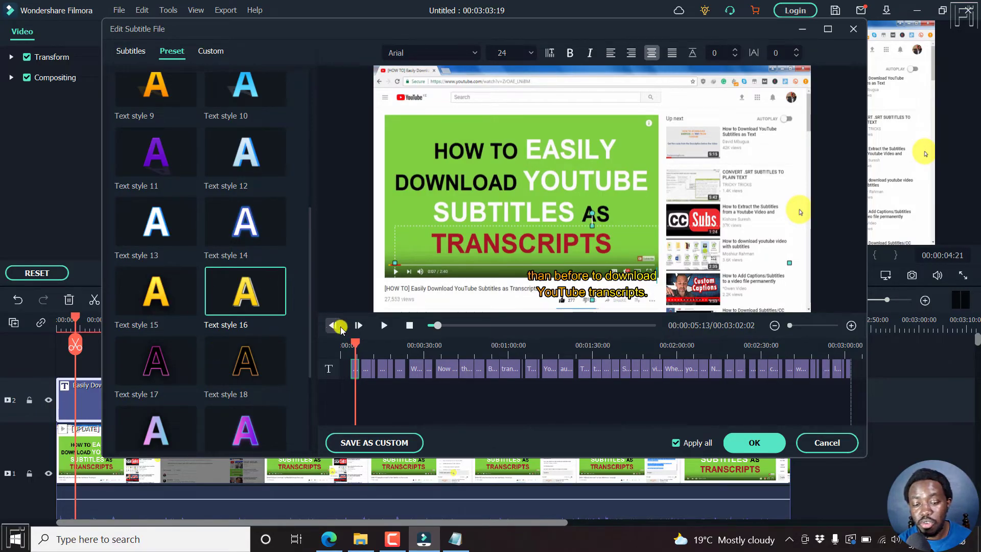
Scrub through the subtitles to check the style on other captions, and view the list of available fonts.
{"action": "left_click_drag", "start_coordinate": [354, 345], "coordinate": [655, 327]}
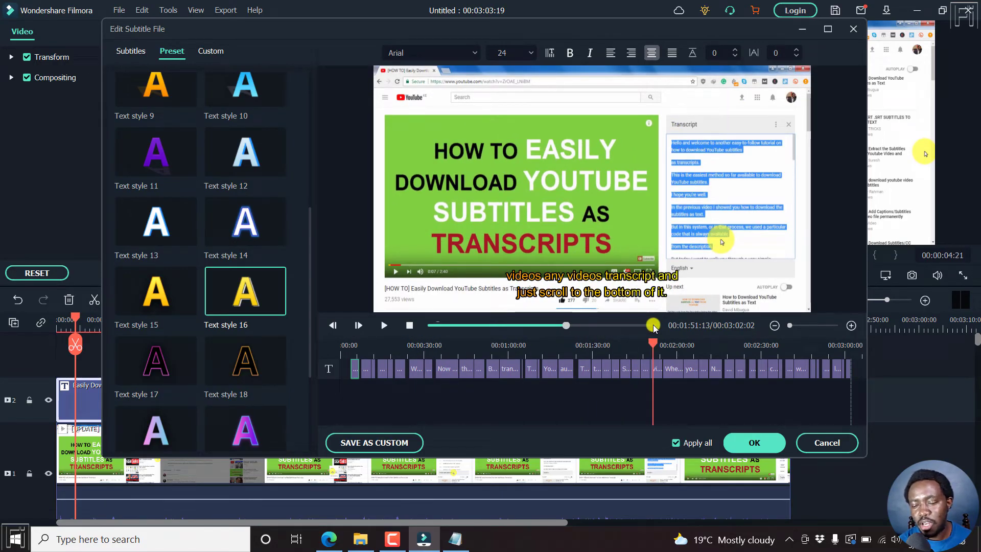
{"action": "left_click", "coordinate": [654, 367]}
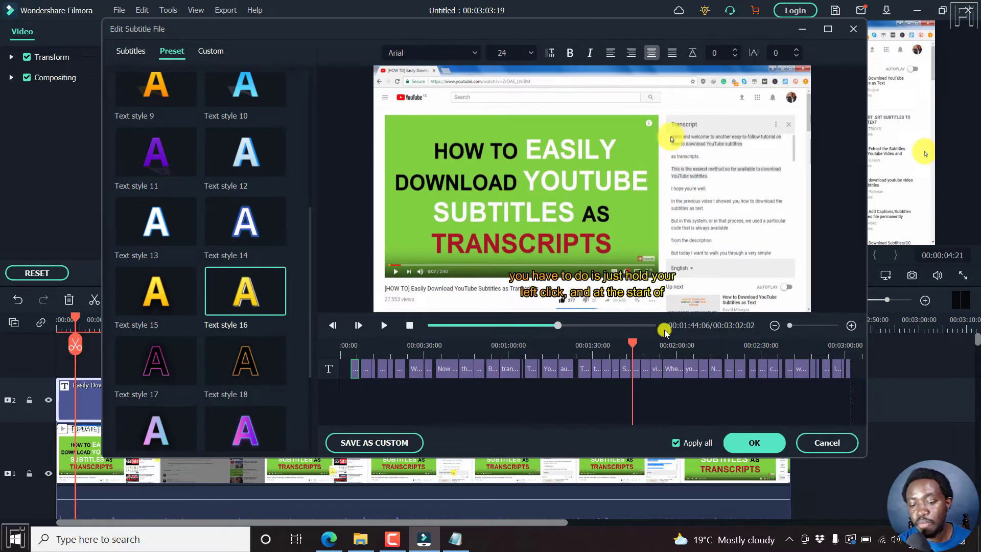
{"action": "left_click_drag", "start_coordinate": [634, 345], "coordinate": [512, 343]}
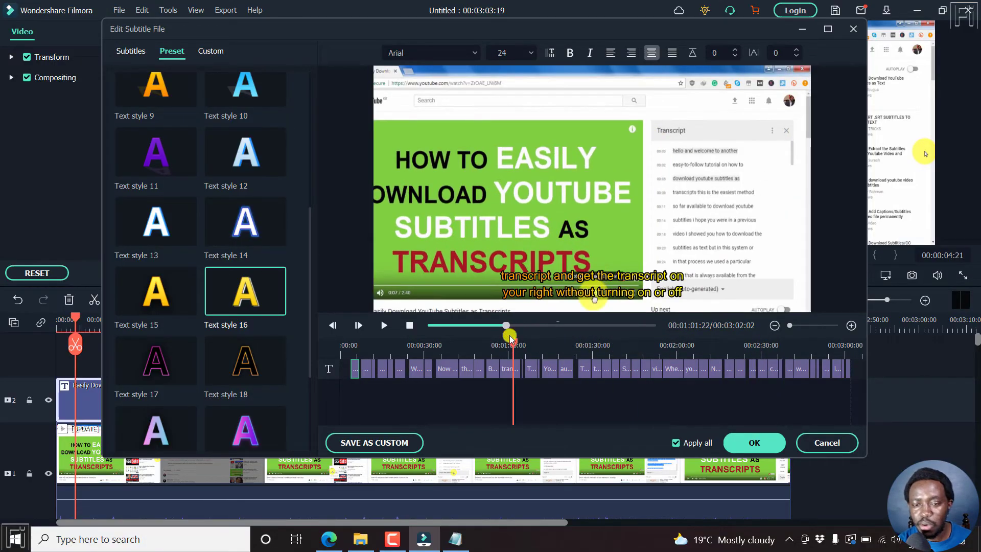
{"action": "left_click", "coordinate": [476, 53]}
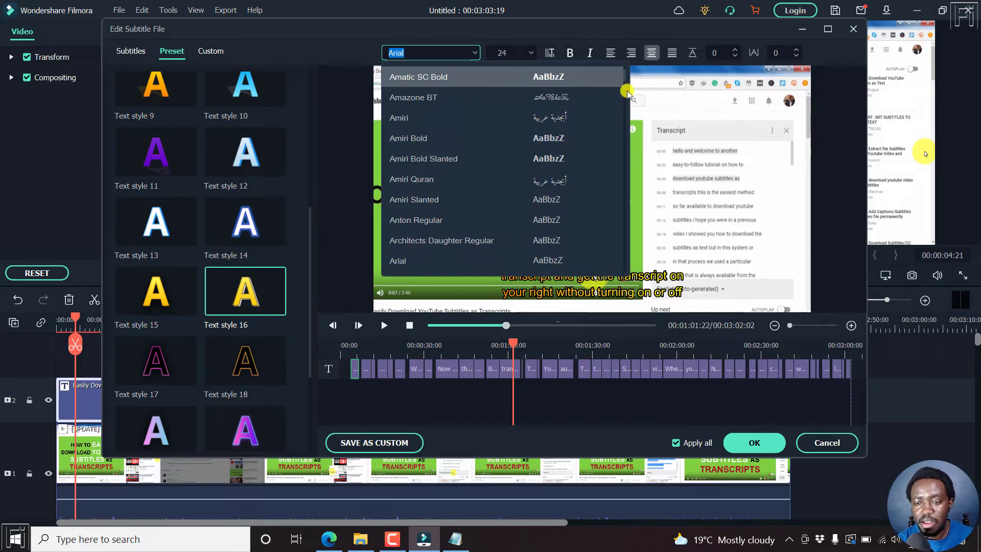
{"action": "left_click_drag", "start_coordinate": [560, 34], "coordinate": [560, 32]}
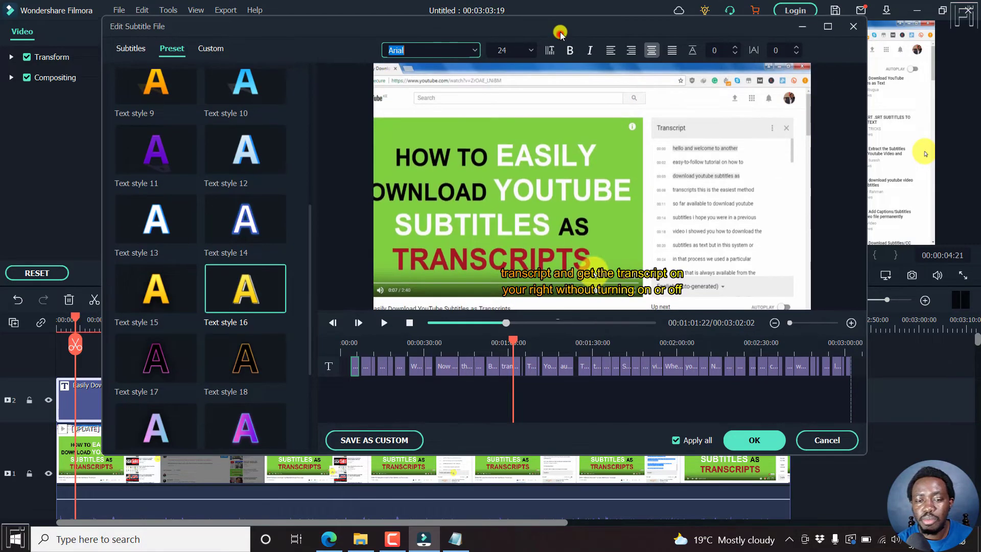
Try the Fade in and out subtitle animation in the custom settings, leaving it switched off.
{"action": "left_click", "coordinate": [210, 49]}
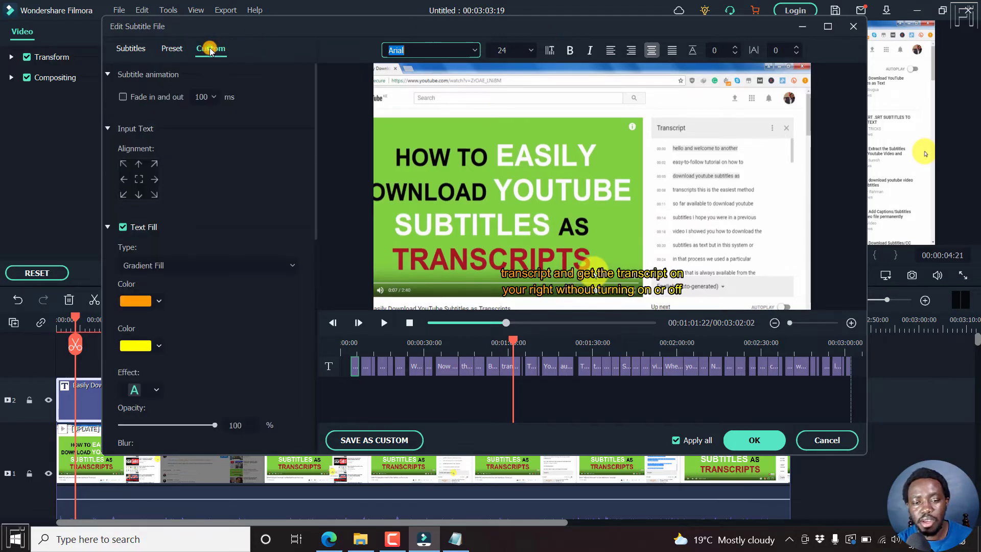
{"action": "left_click", "coordinate": [122, 98]}
{"action": "left_click", "coordinate": [122, 98]}
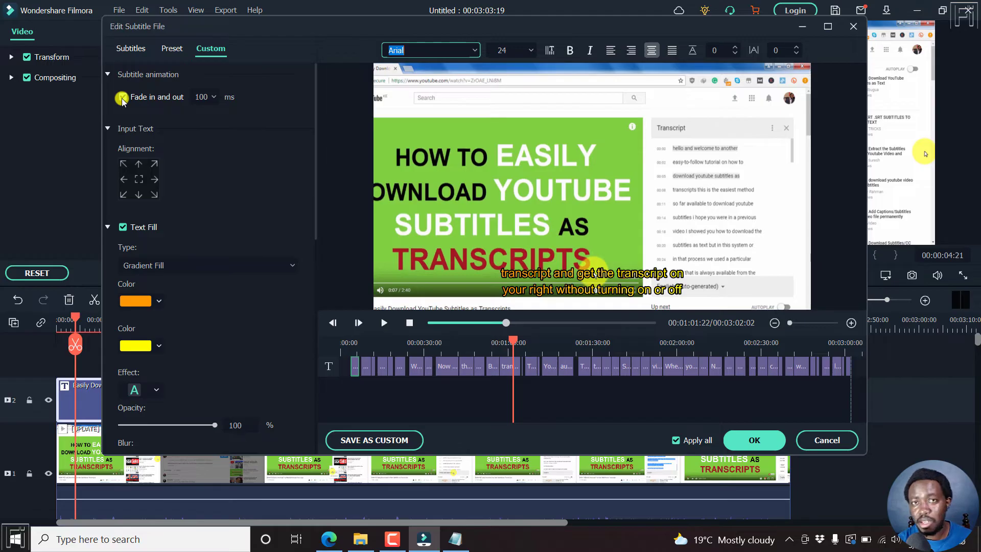
{"action": "left_click", "coordinate": [122, 98]}
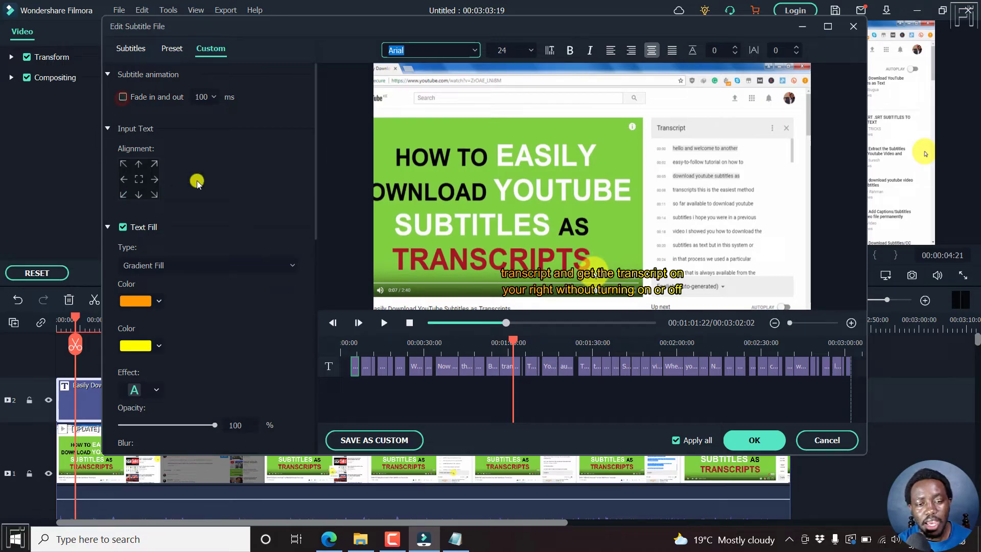
Try the subtitles in the upper corners of the frame, and align them to the bottom centre.
{"action": "left_click", "coordinate": [124, 179]}
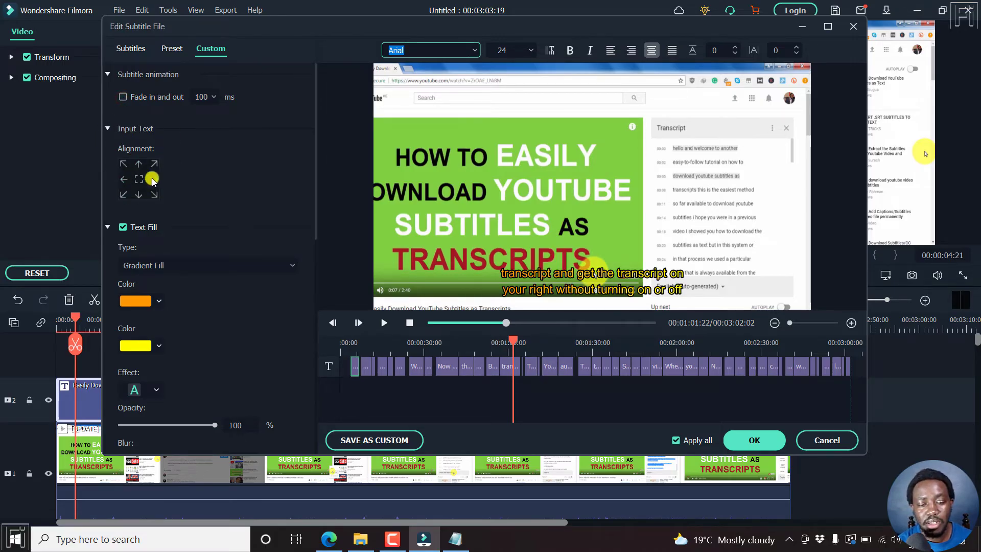
{"action": "left_click", "coordinate": [125, 164]}
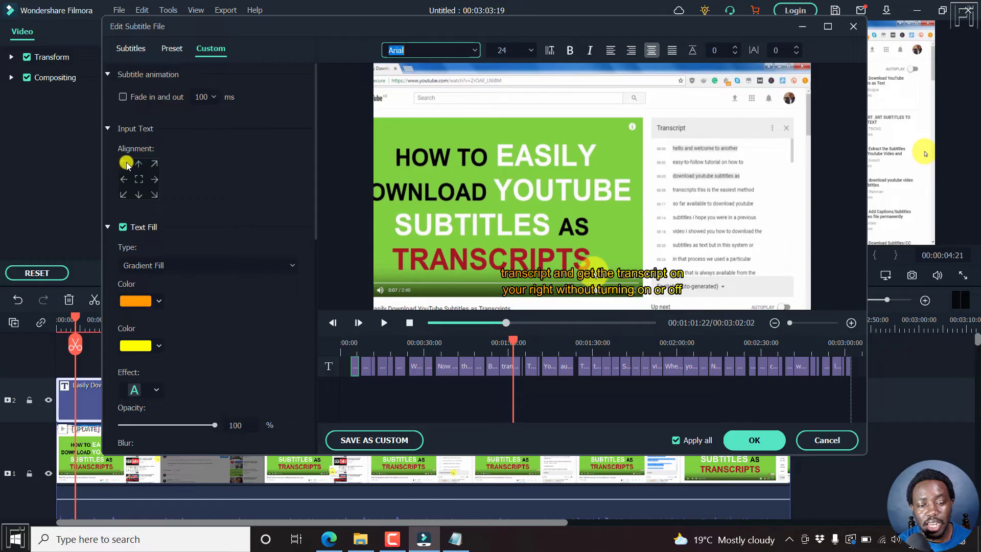
{"action": "left_click", "coordinate": [155, 164]}
{"action": "left_click", "coordinate": [156, 163]}
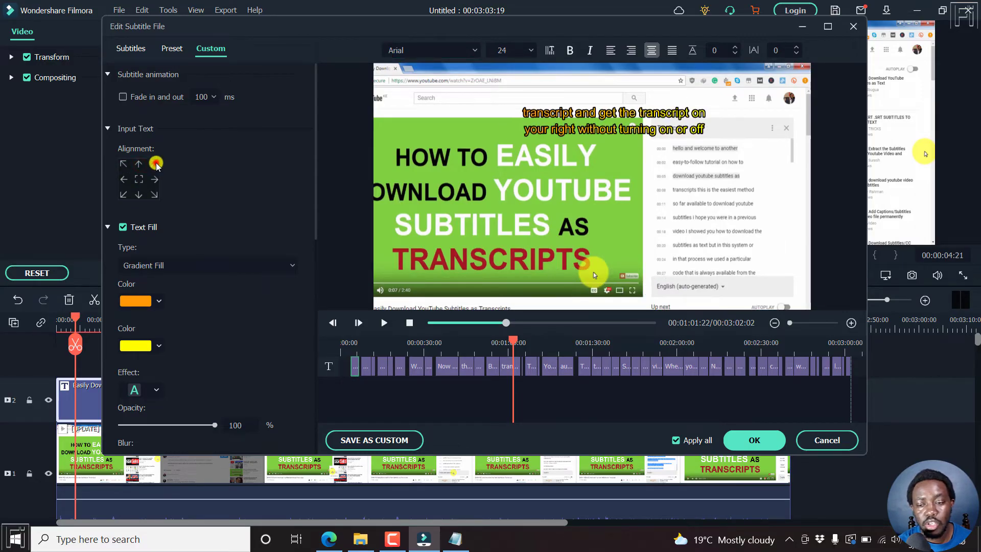
{"action": "left_click", "coordinate": [122, 163]}
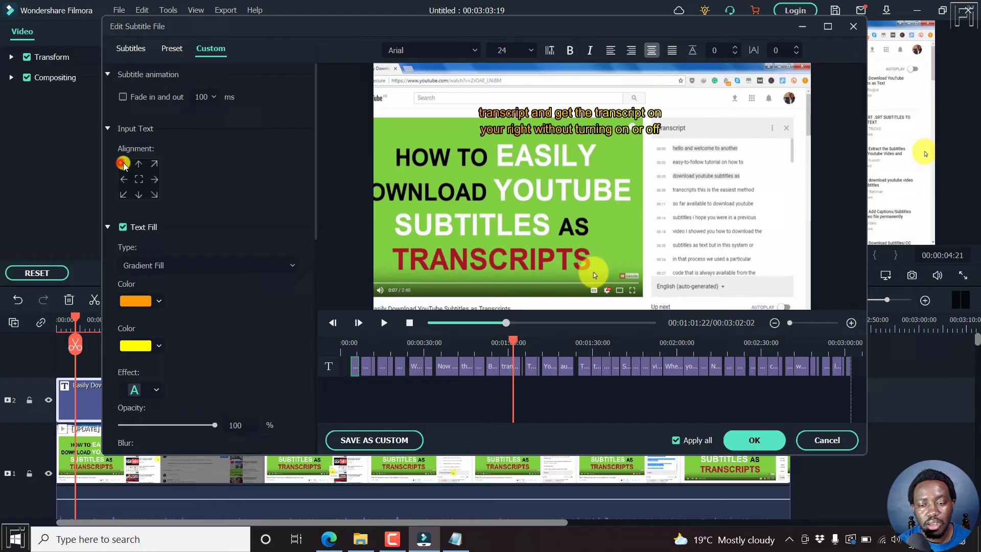
{"action": "left_click", "coordinate": [139, 194]}
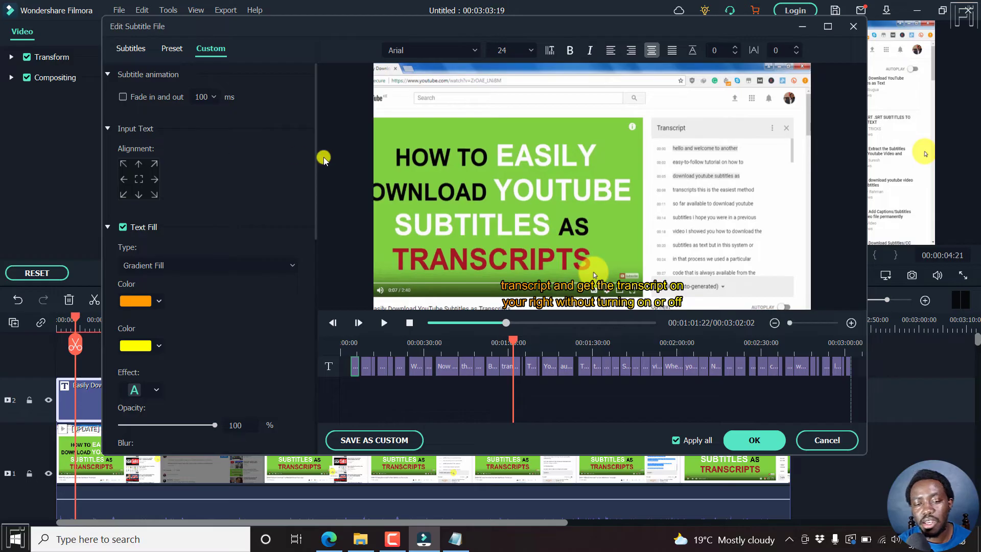
Examine the Text Fill types and the Text Border and Text Shadow settings, and preview the style on a caption around 00:00:26.
{"action": "left_click_drag", "start_coordinate": [315, 149], "coordinate": [312, 194]}
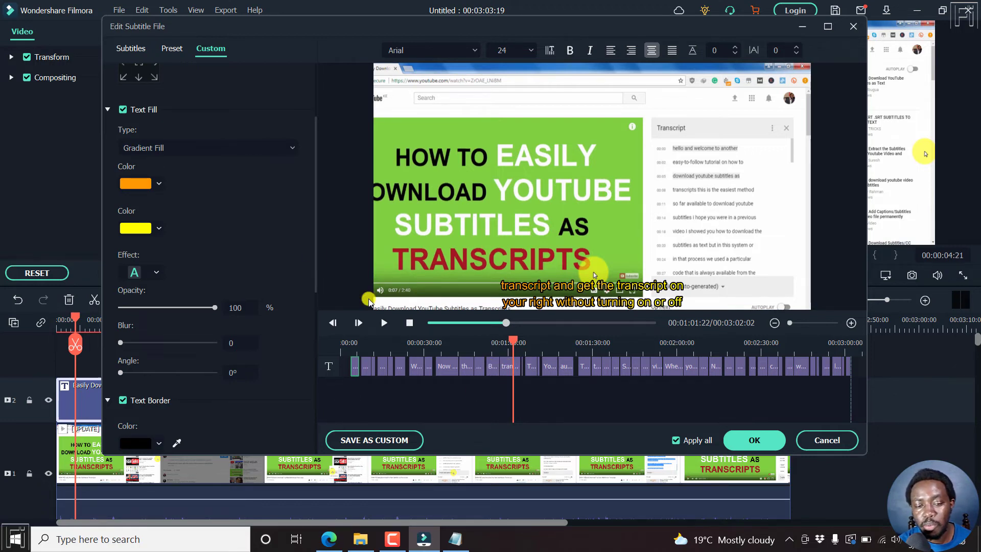
{"action": "scroll", "coordinate": [164, 142], "scroll_direction": "up", "scroll_amount": 3}
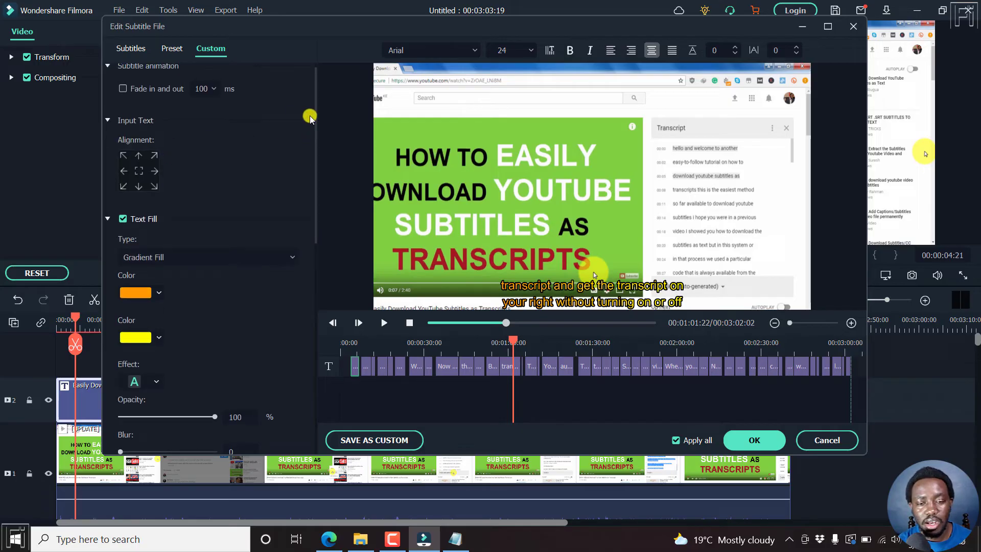
{"action": "left_click_drag", "start_coordinate": [315, 113], "coordinate": [320, 173]}
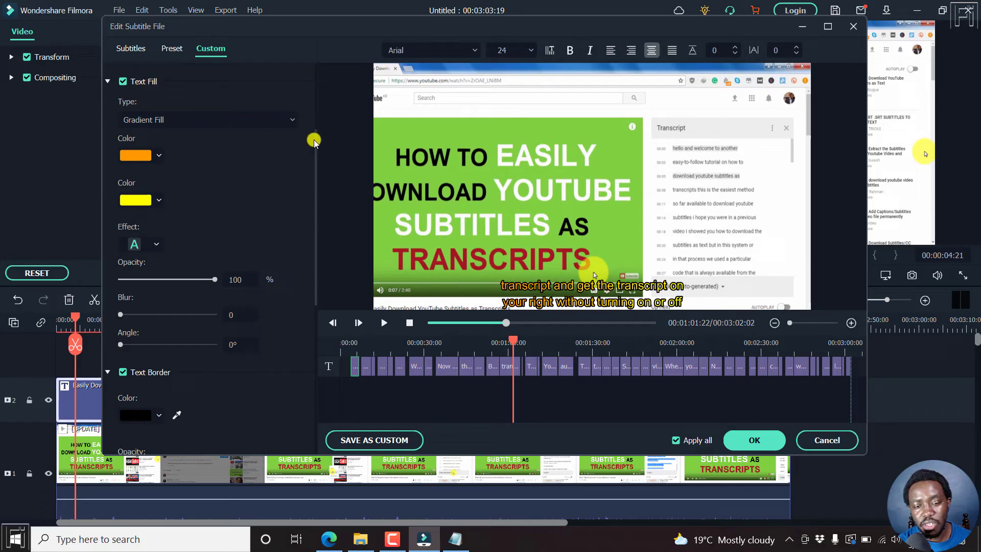
{"action": "left_click", "coordinate": [200, 121]}
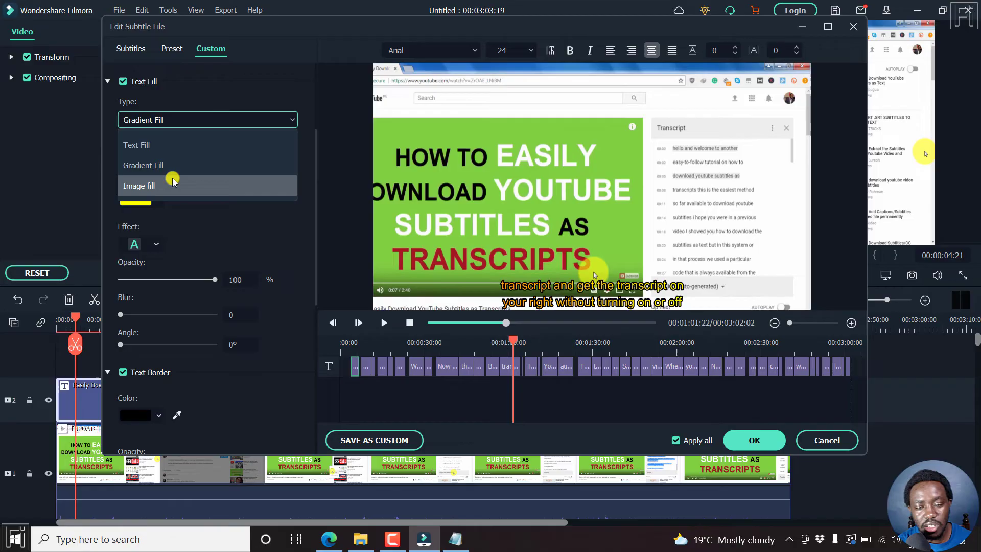
{"action": "left_click", "coordinate": [306, 81]}
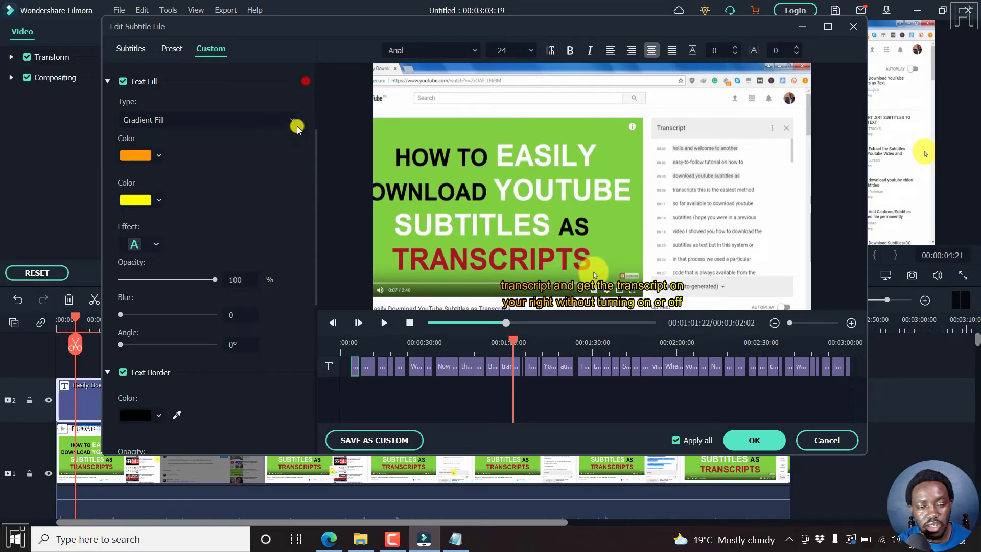
{"action": "left_click", "coordinate": [313, 167]}
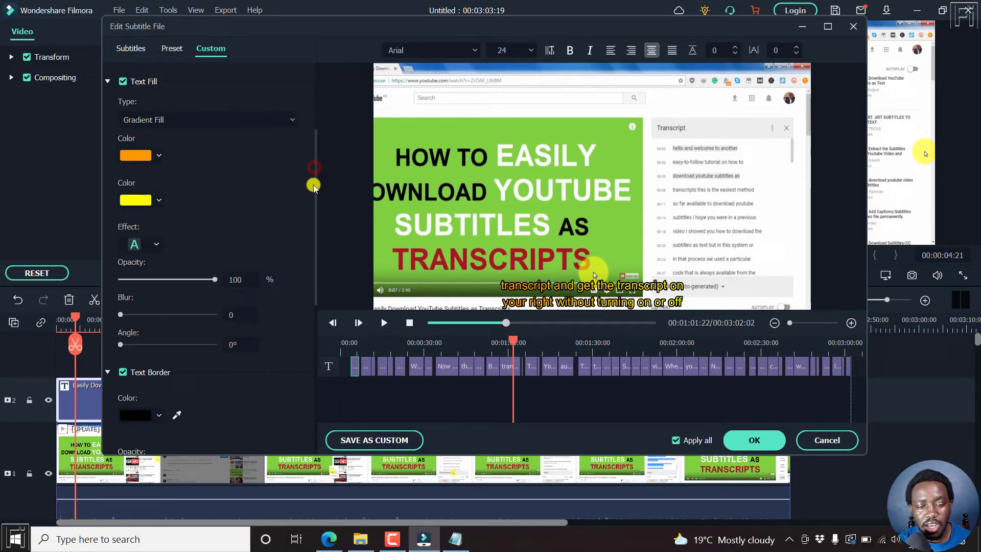
{"action": "left_click_drag", "start_coordinate": [315, 176], "coordinate": [322, 347]}
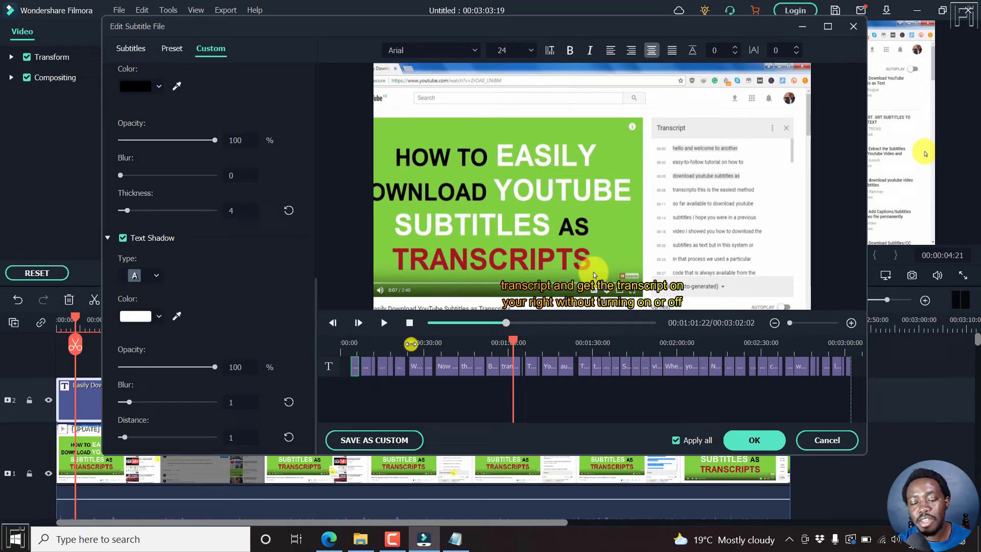
{"action": "left_click", "coordinate": [413, 345]}
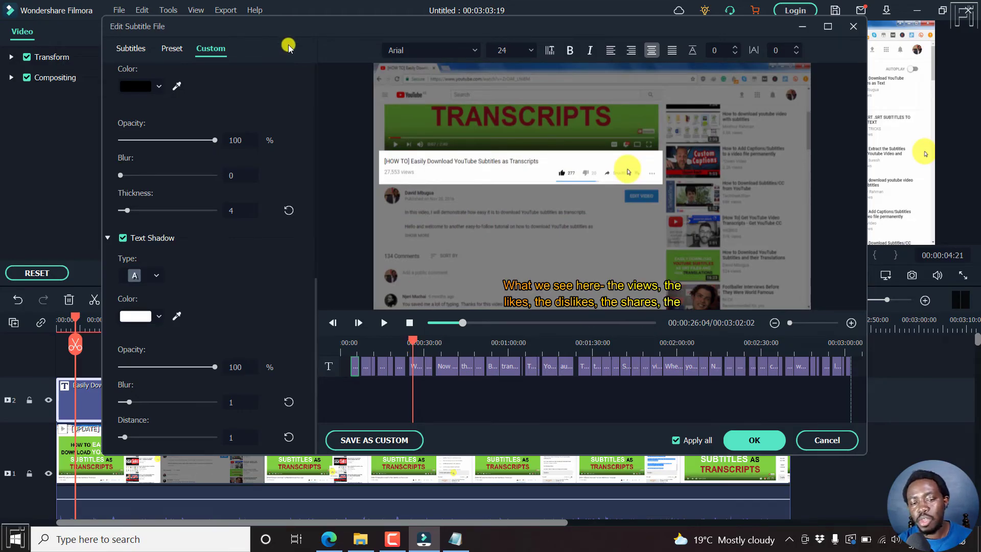
Accept the subtitle changes and scrub through the timeline to about 00:02:56 to check the captions over the video.
{"action": "left_click", "coordinate": [752, 437]}
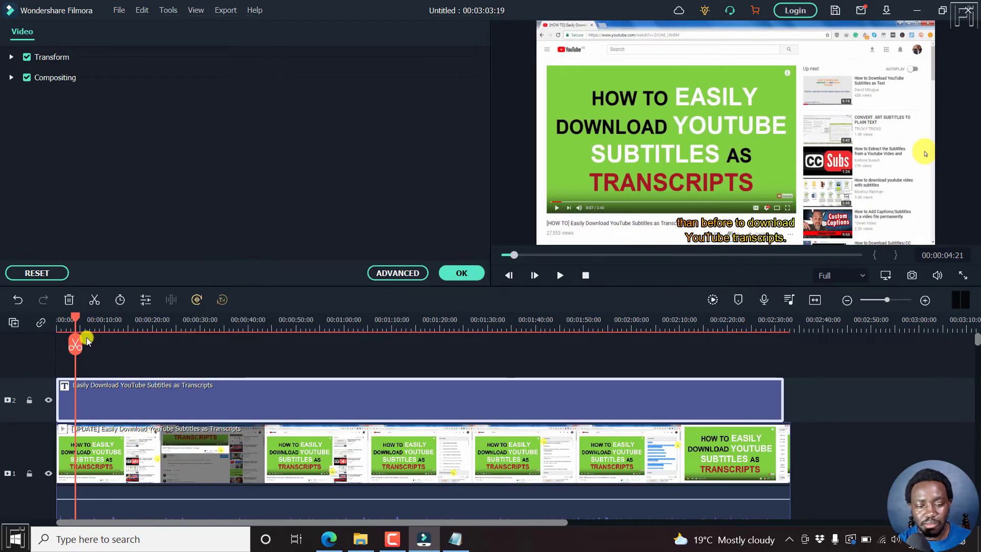
{"action": "left_click_drag", "start_coordinate": [73, 320], "coordinate": [693, 314]}
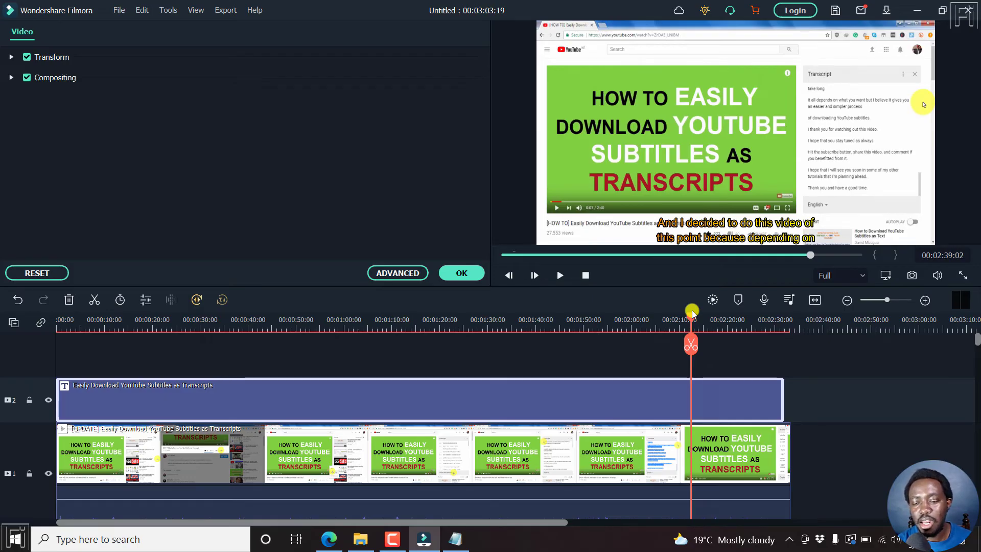
{"action": "left_click_drag", "start_coordinate": [692, 313], "coordinate": [762, 327]}
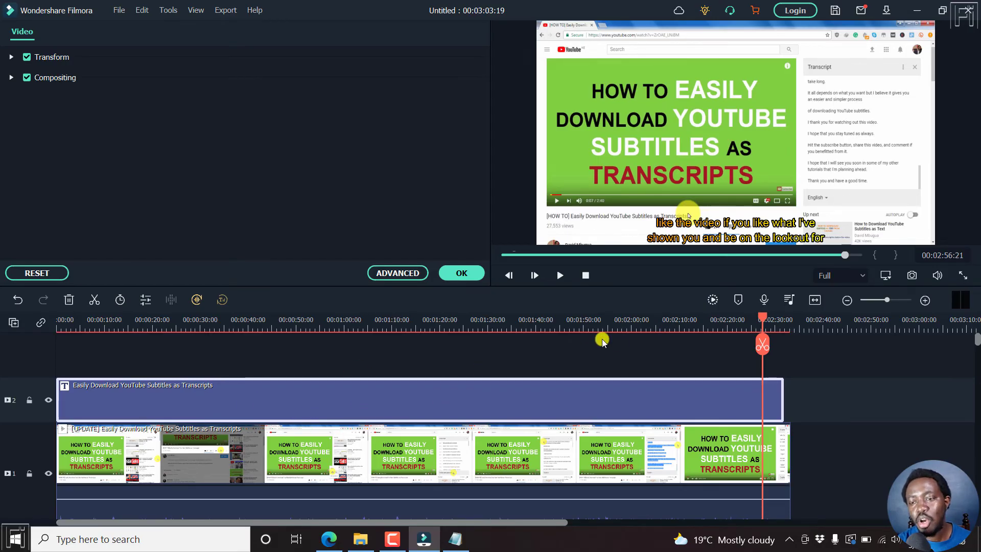
Export the subtitle clip on track 2 as a subtitle file and open the exported 2.thanbeforetodown SRT file in Notepad.
{"action": "right_click", "coordinate": [541, 398]}
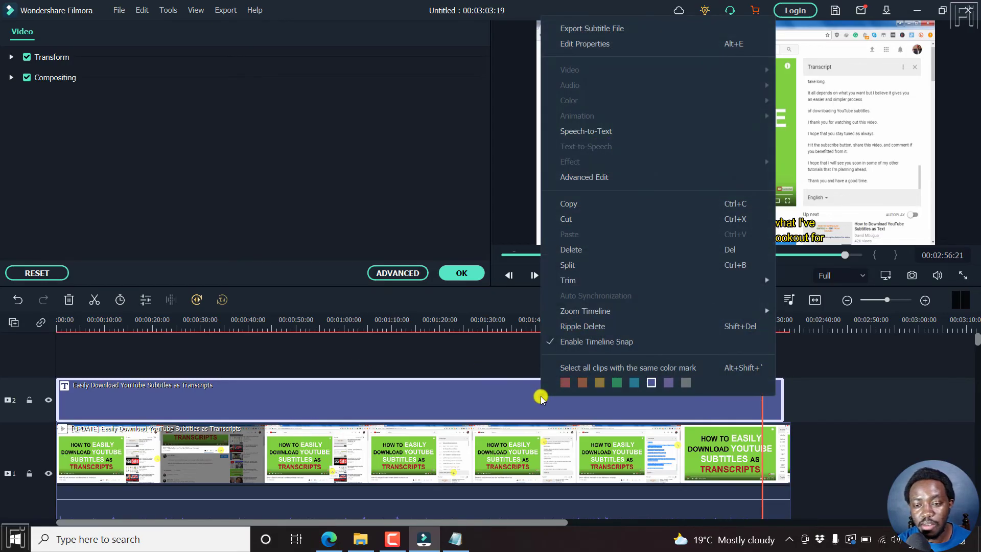
{"action": "left_click", "coordinate": [594, 28]}
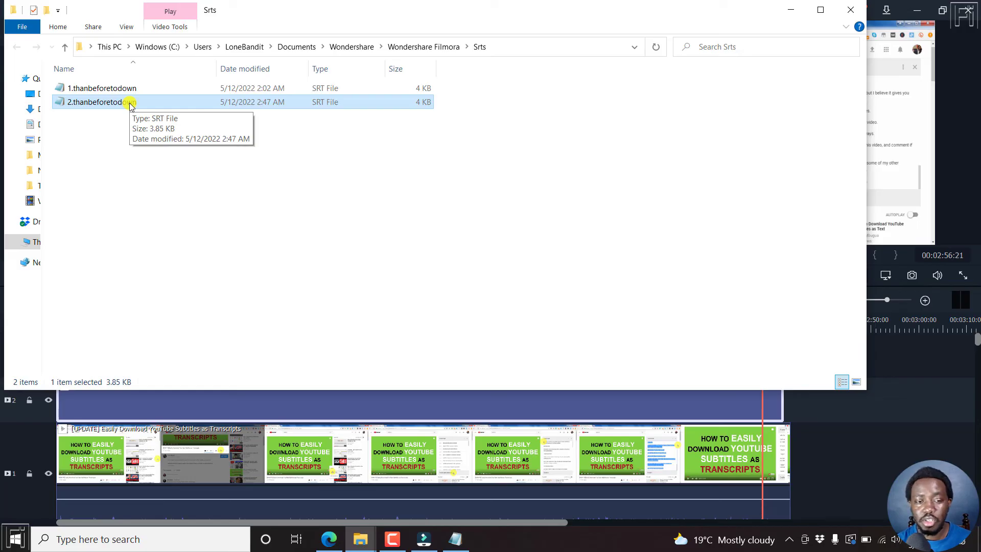
{"action": "left_click", "coordinate": [193, 164]}
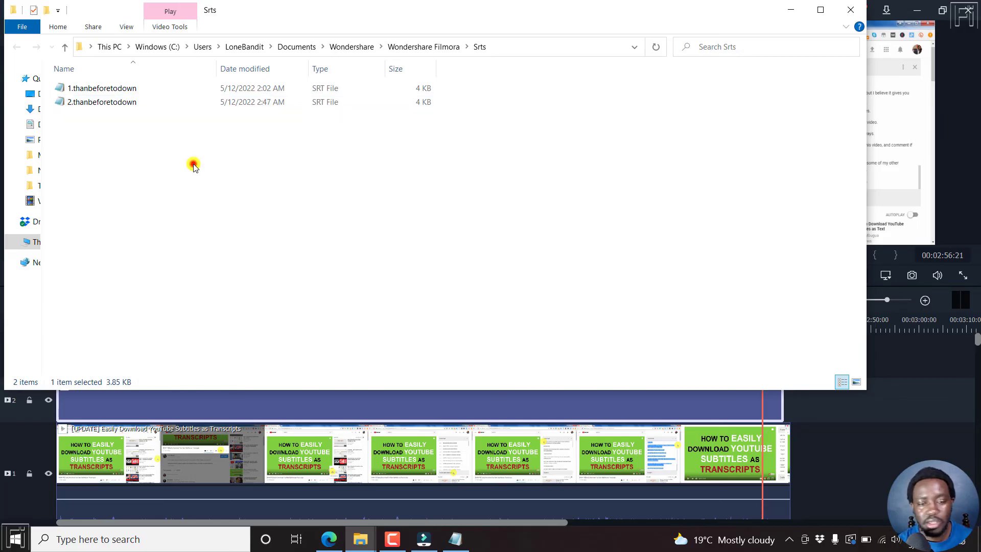
{"action": "double_click", "coordinate": [136, 102]}
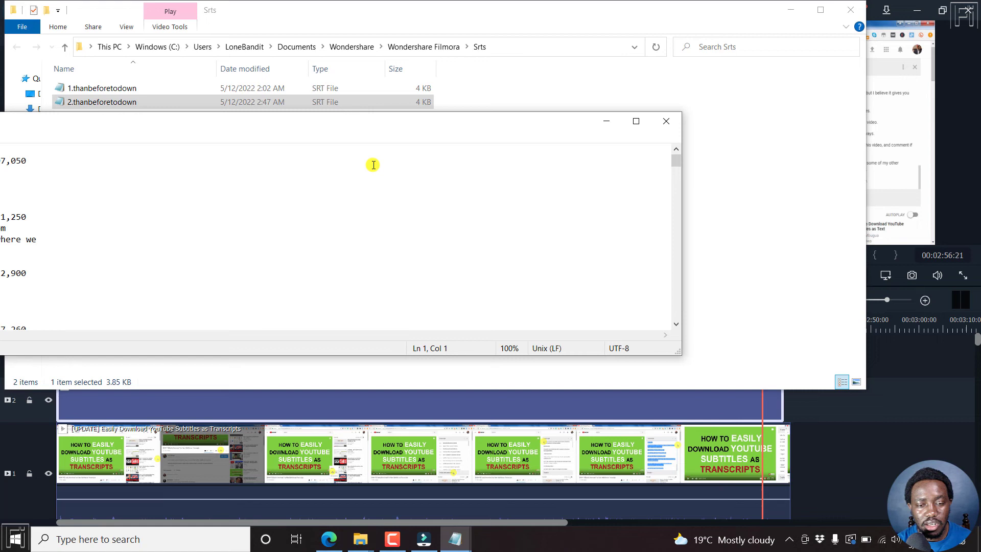
Arrange the exported and original subtitle files side by side in Notepad, compare their captions and timings, and return to Filmora.
{"action": "left_click_drag", "start_coordinate": [247, 123], "coordinate": [526, 80]}
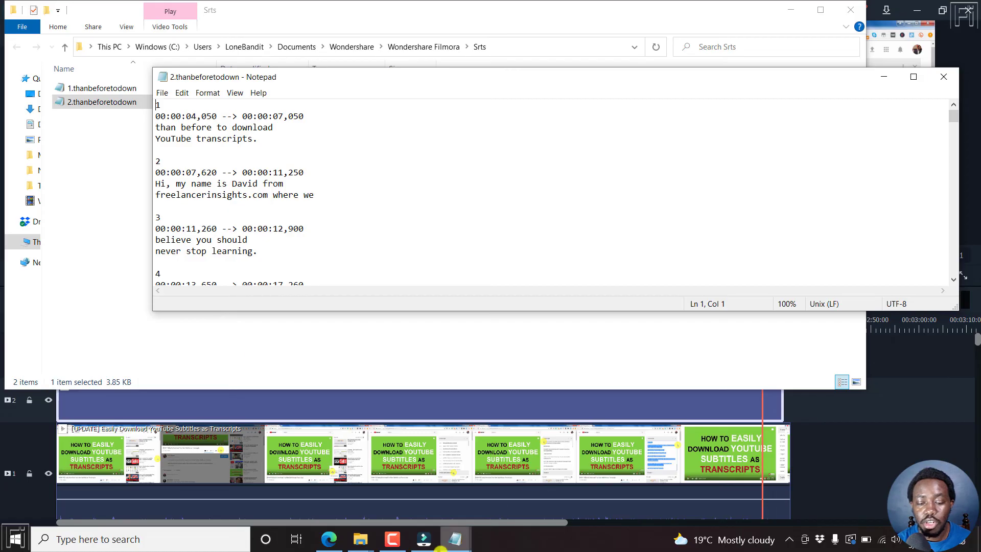
{"action": "mouse_move", "coordinate": [455, 540]}
{"action": "left_click", "coordinate": [386, 466]}
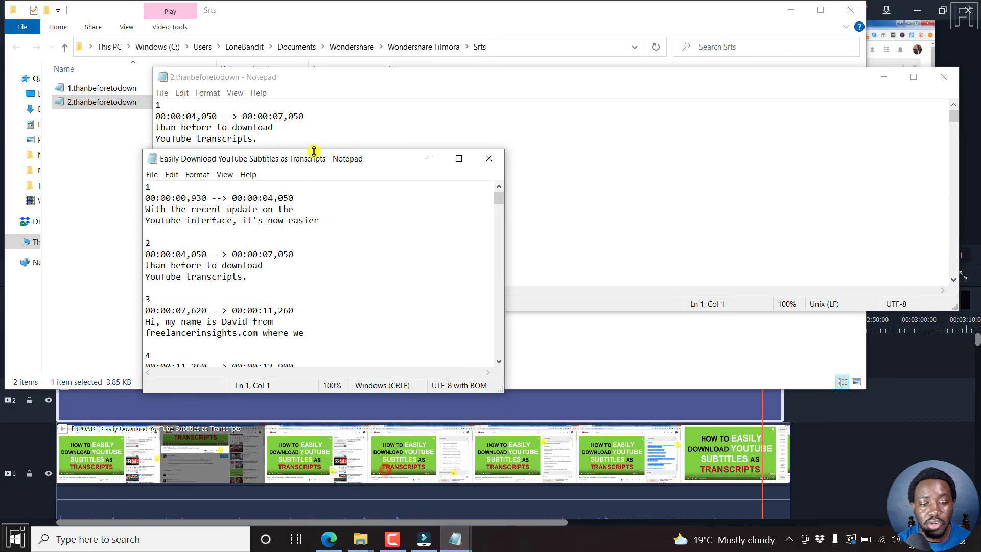
{"action": "left_click_drag", "start_coordinate": [308, 150], "coordinate": [301, 232]}
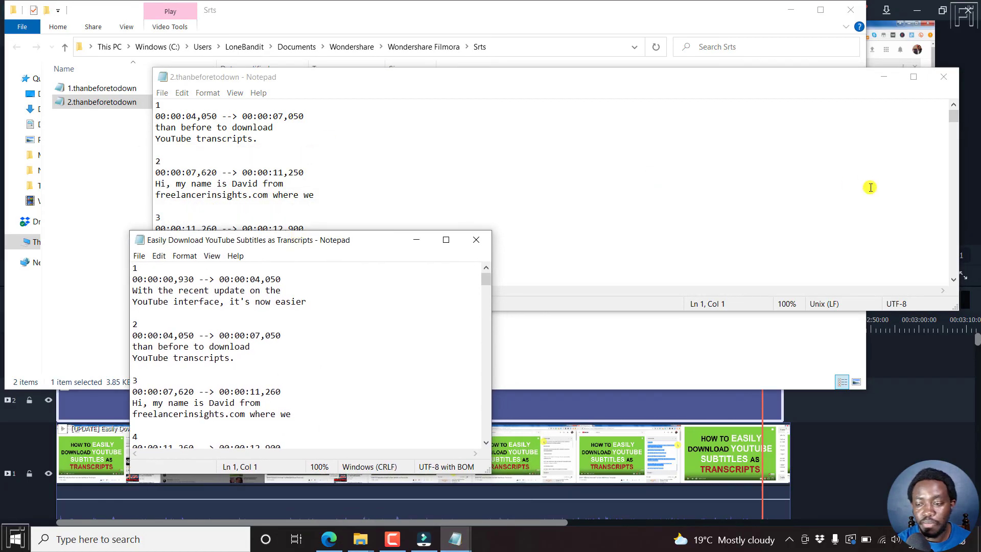
{"action": "left_click_drag", "start_coordinate": [959, 137], "coordinate": [502, 149]}
{"action": "left_click_drag", "start_coordinate": [328, 81], "coordinate": [666, 130]}
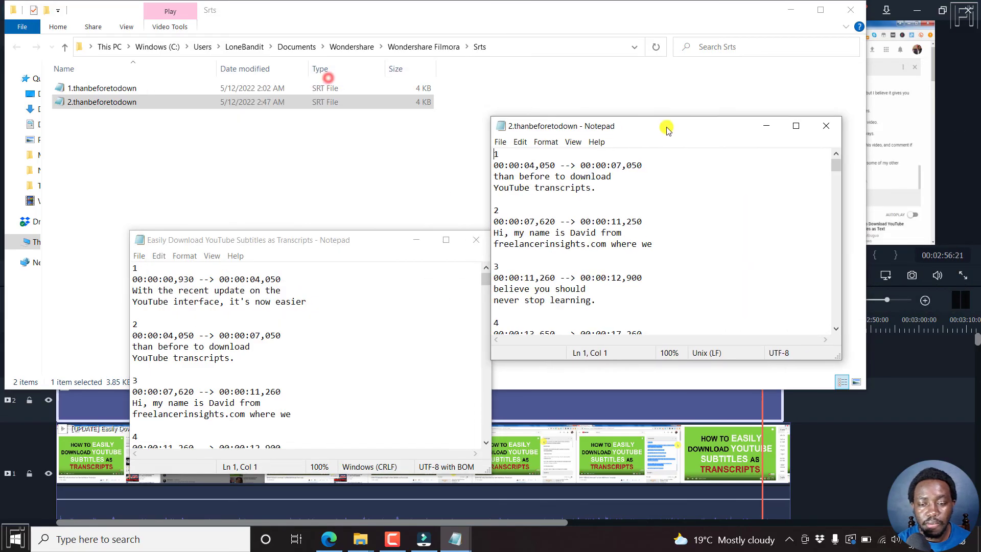
{"action": "left_click_drag", "start_coordinate": [357, 246], "coordinate": [305, 106]}
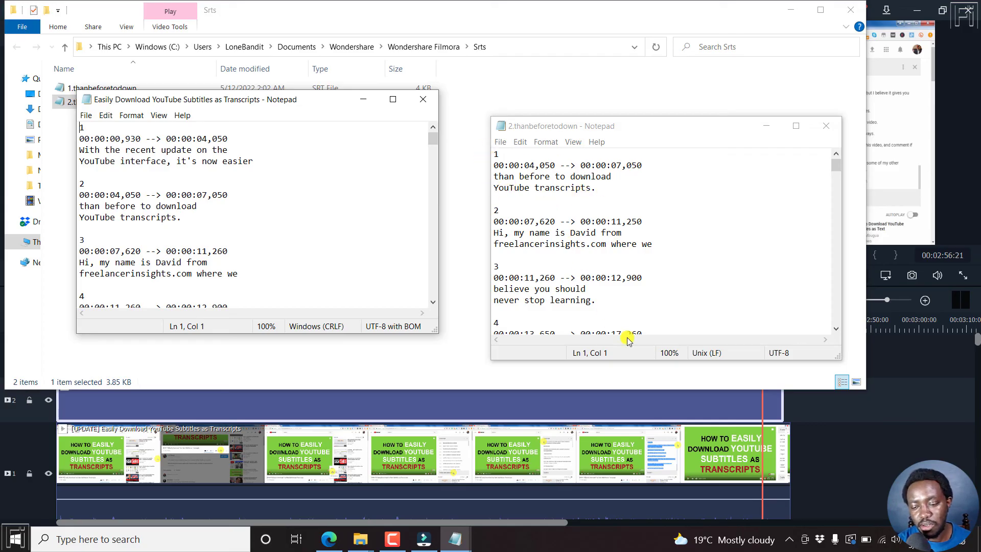
{"action": "left_click", "coordinate": [897, 4]}
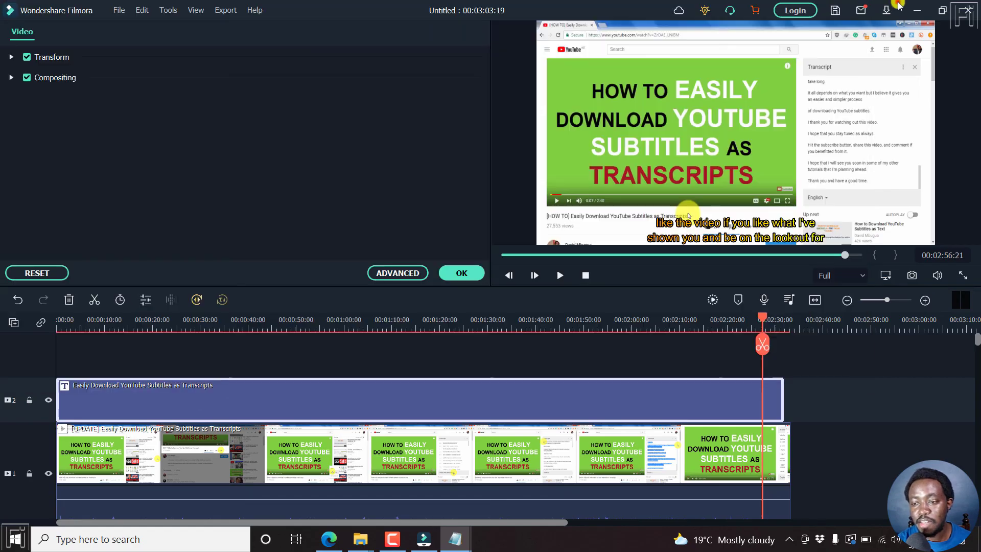